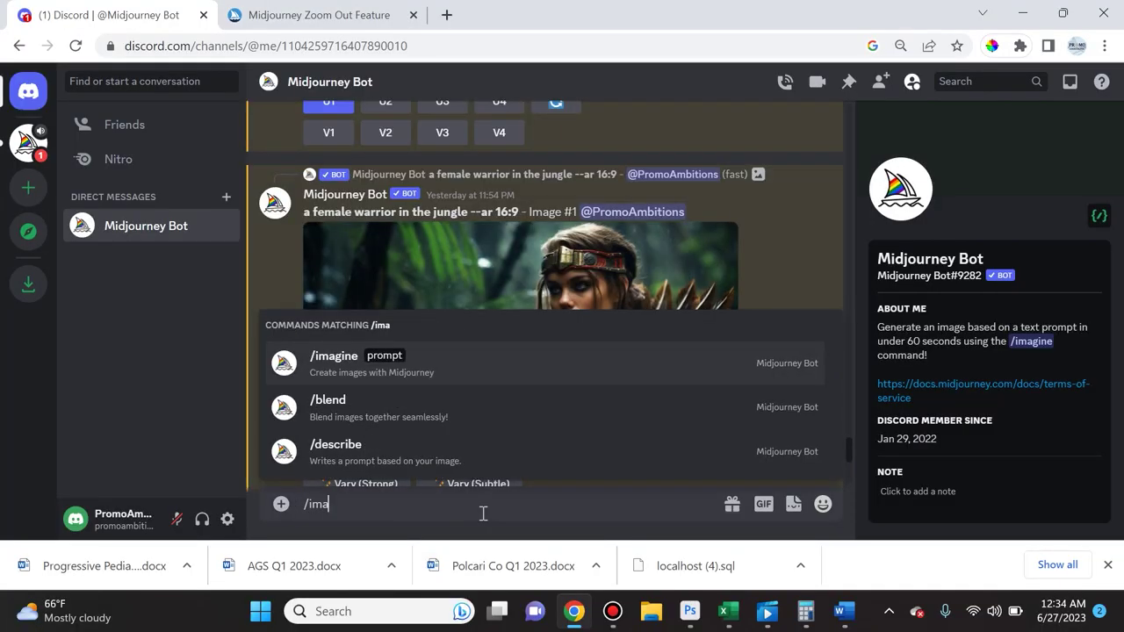
Step: Run /imagine with 'female warrior in the summer jungle --ar 16:9' to get a four-image grid
{"action": "type", "text": "gine"}
{"action": "key", "text": "Return"}
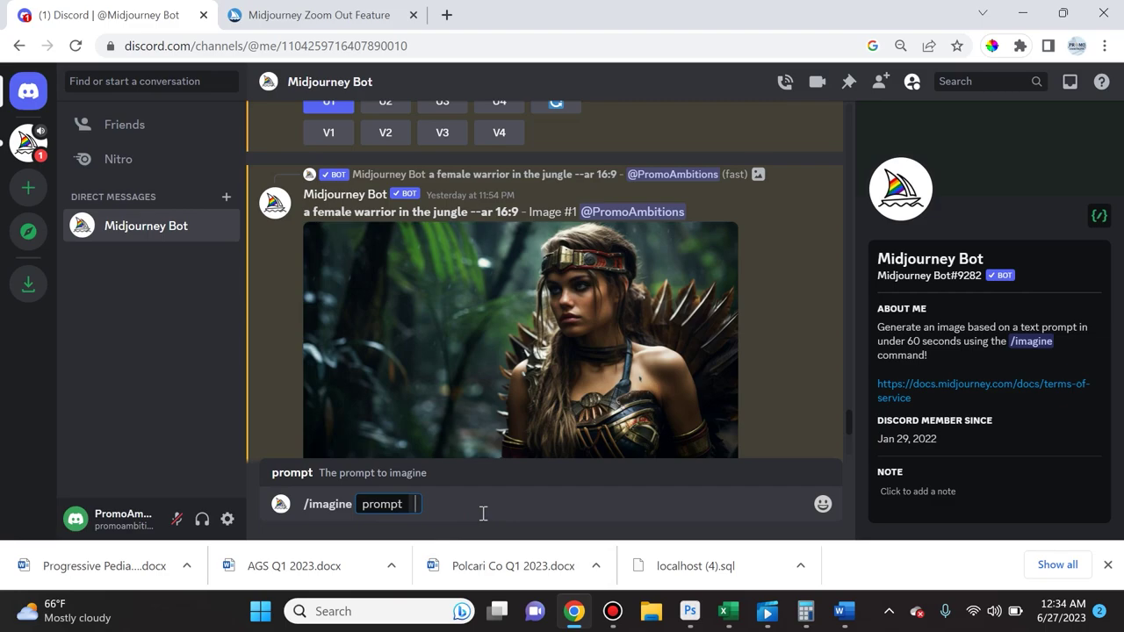
{"action": "type", "text": "female warrior in the summer jungle --ar 16:9"}
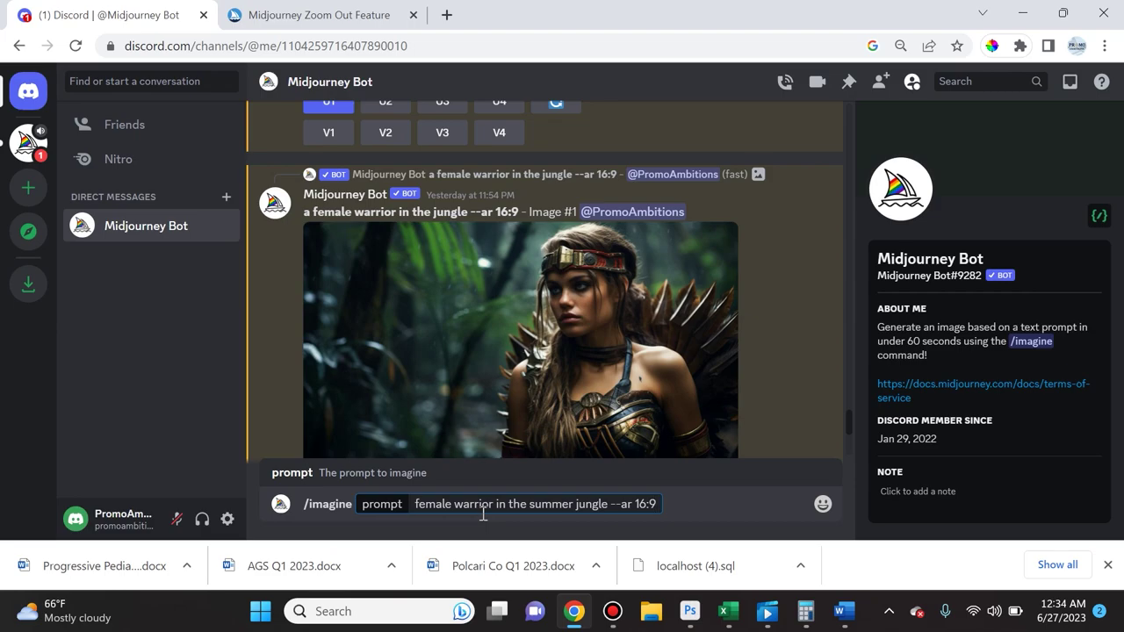
{"action": "key", "text": "Return"}
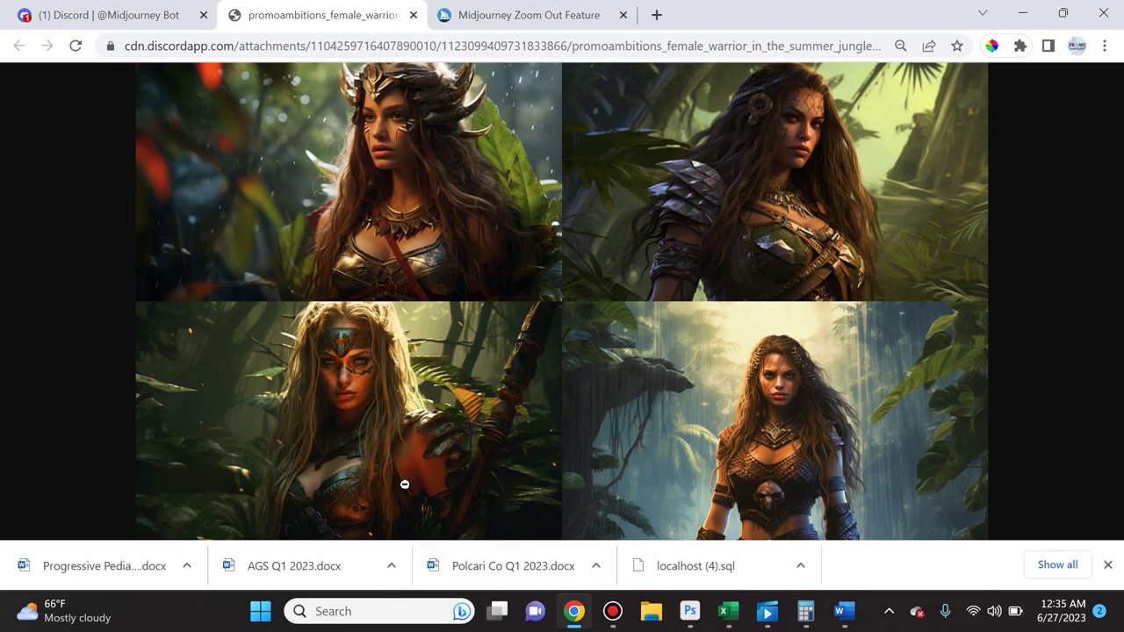
{"action": "left_click", "coordinate": [82, 5]}
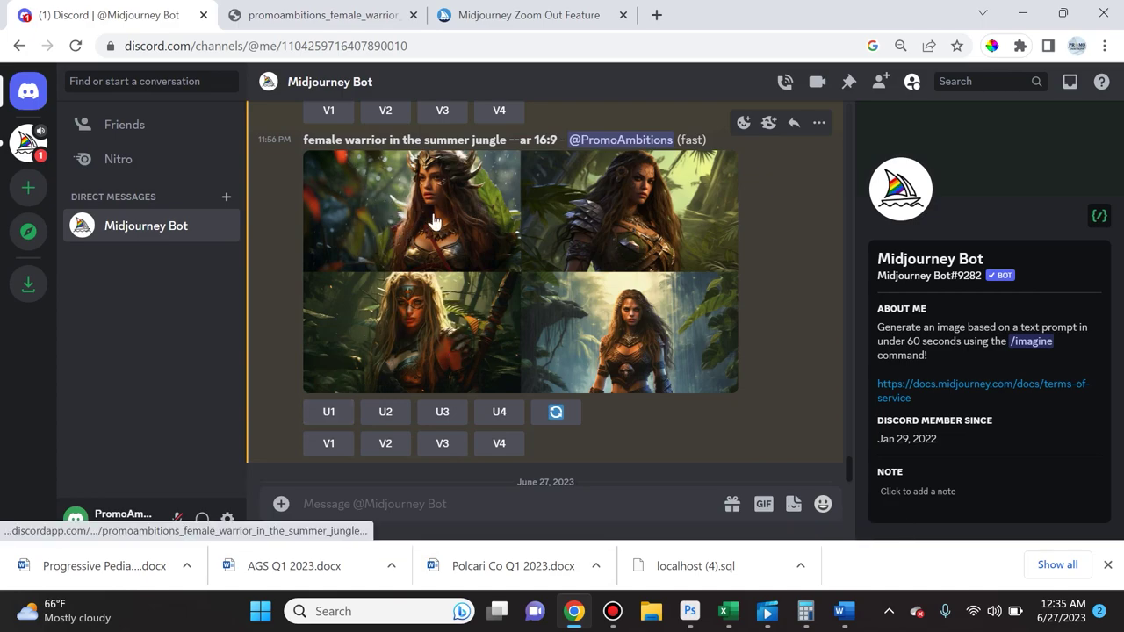
Step: Upscale image 1 (U1) of the warrior grid and apply Zoom Out to it
{"action": "left_click", "coordinate": [329, 412]}
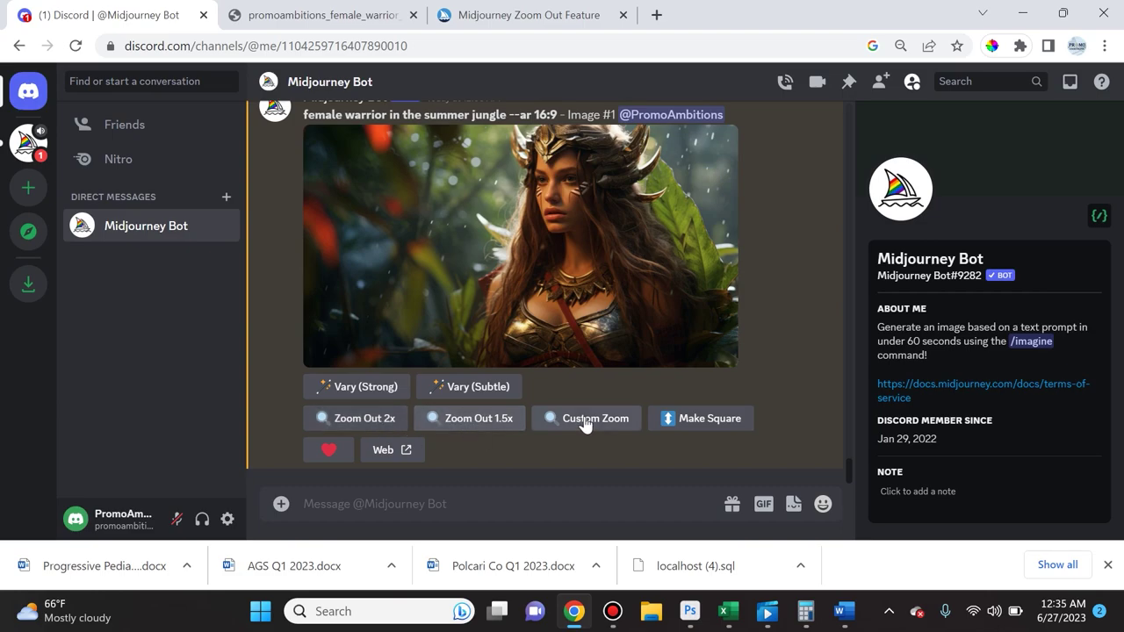
{"action": "left_click", "coordinate": [360, 418]}
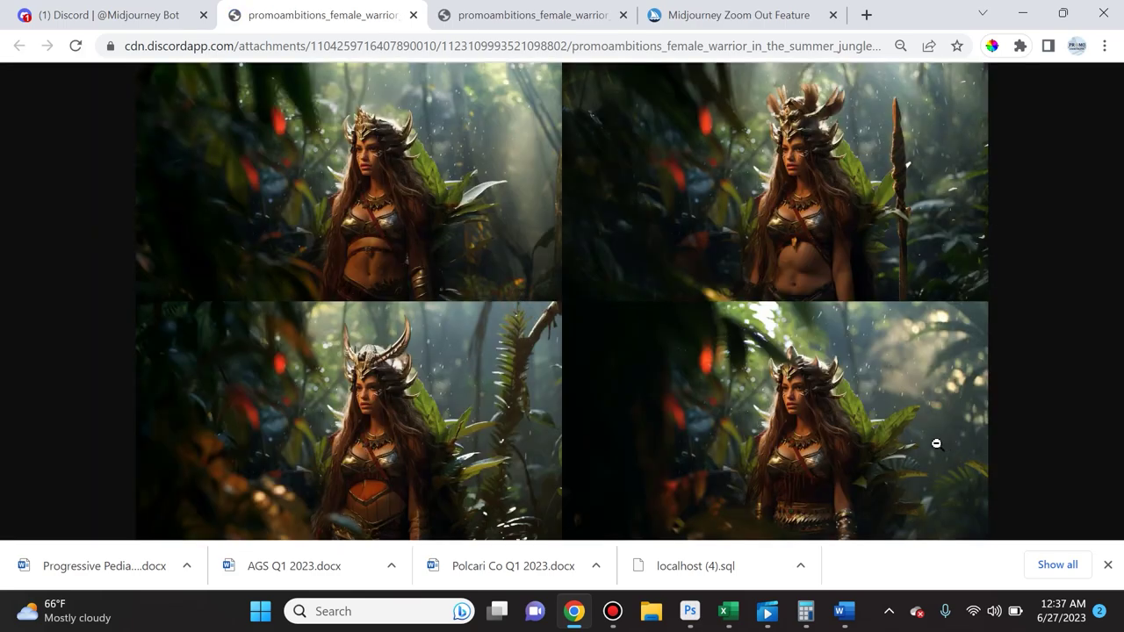
Step: Back in the bot chat, upscale the first zoomed-out image and bring up its Custom Zoom form
{"action": "key", "text": "ctrl+shift+Tab"}
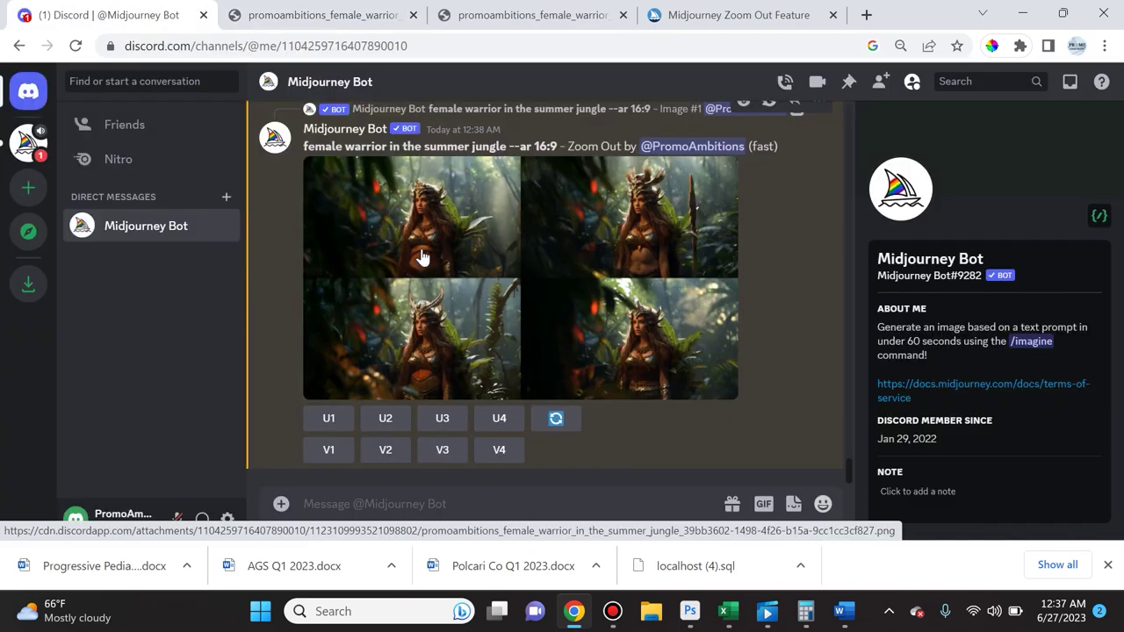
{"action": "left_click", "coordinate": [337, 421]}
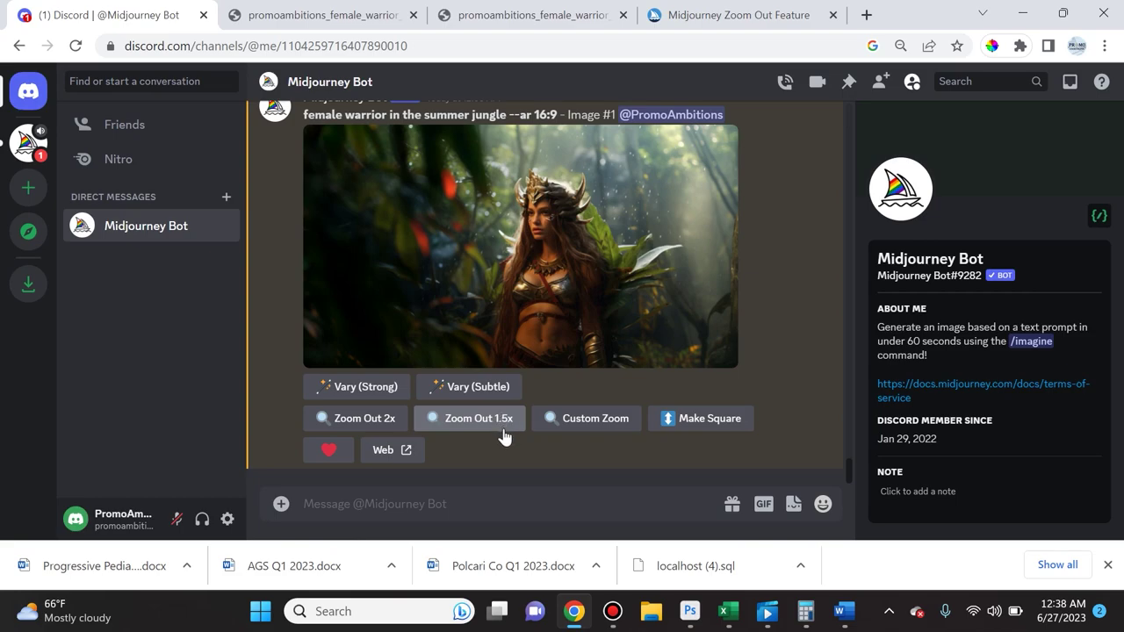
{"action": "left_click", "coordinate": [575, 420]}
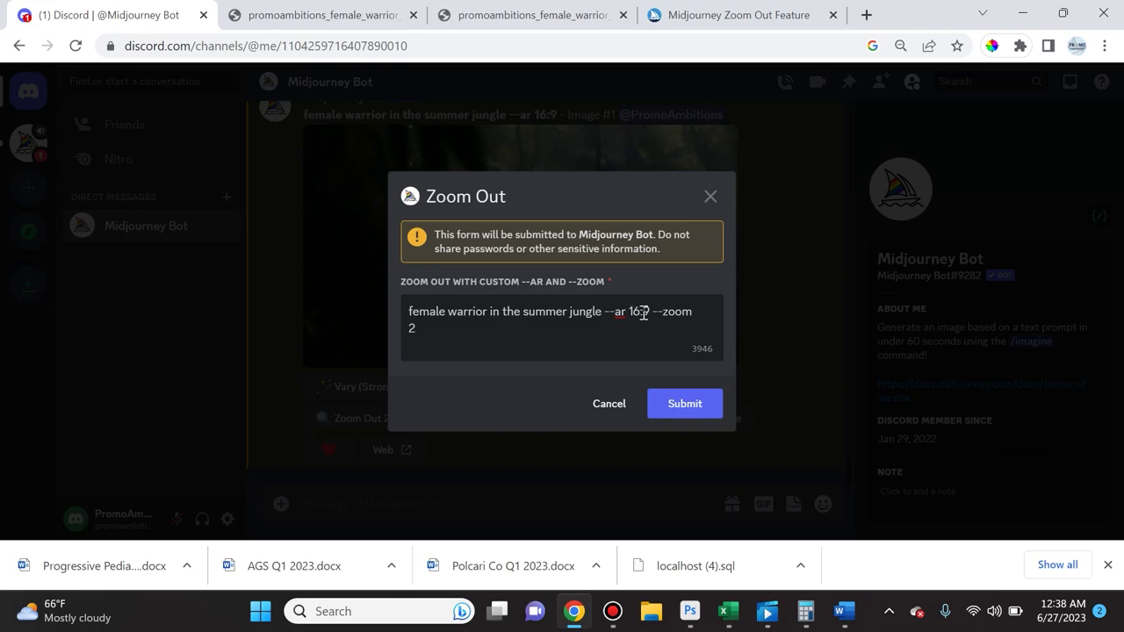
Step: Change the prompt's --zoom value from 2 to 1.75 and submit the custom zoom-out
{"action": "type", "text": "1"}
{"action": "left_click_drag", "start_coordinate": [653, 312], "coordinate": [691, 316]}
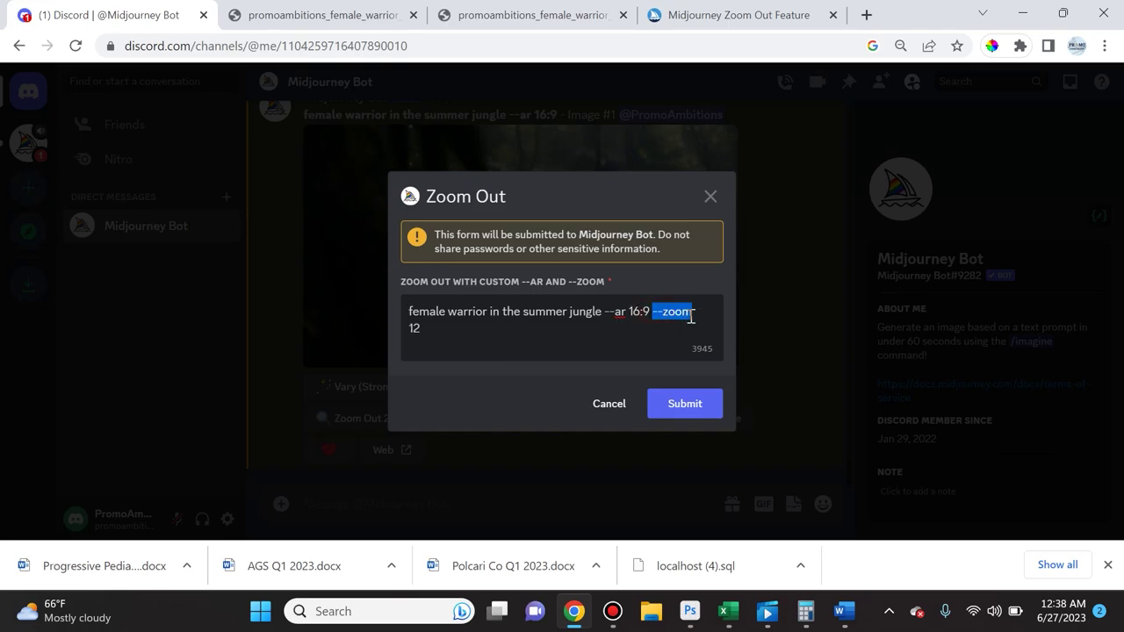
{"action": "left_click", "coordinate": [657, 314]}
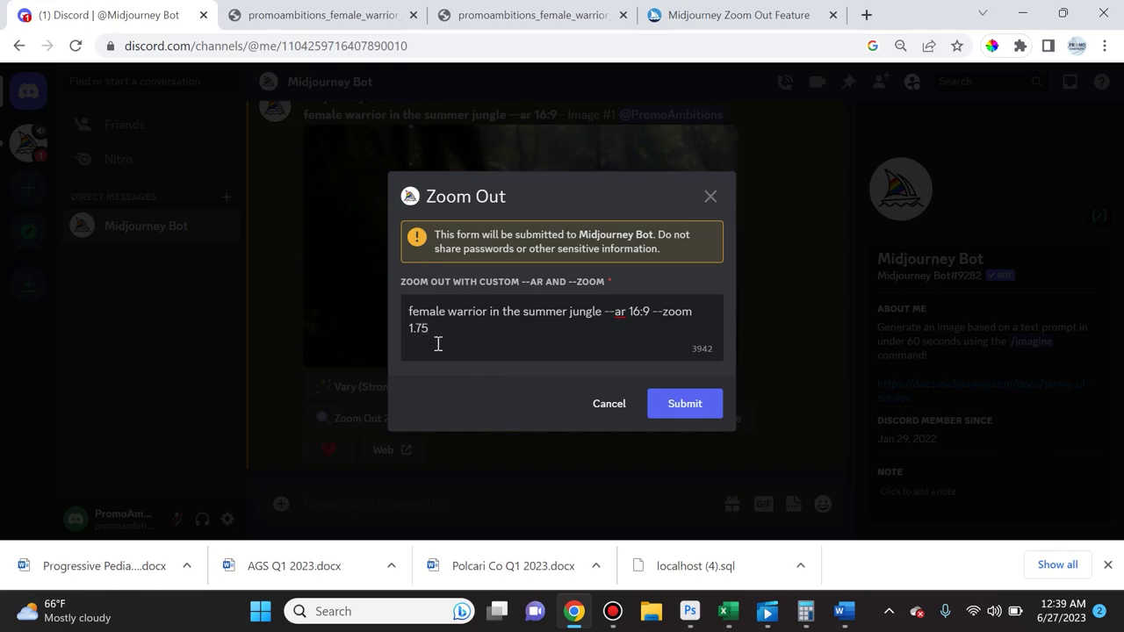
{"action": "left_click", "coordinate": [685, 418]}
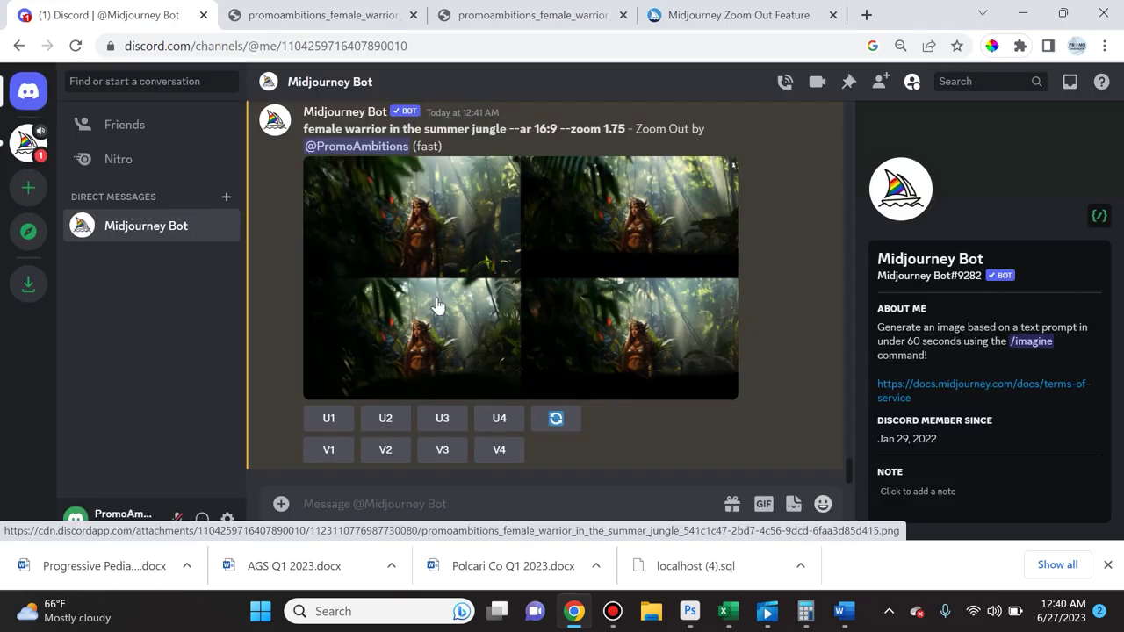
Step: View the 1.75 zoom-out grid full size beside the original and first zoom-out grids
{"action": "left_click", "coordinate": [437, 306]}
{"action": "left_click", "coordinate": [325, 469]}
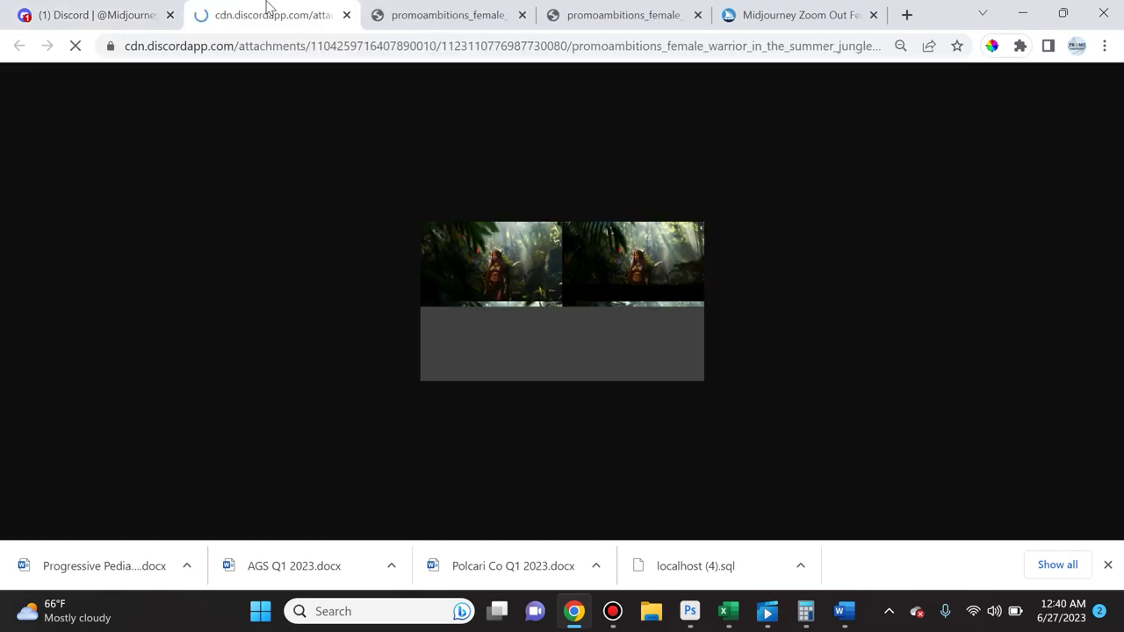
{"action": "left_click", "coordinate": [610, 329]}
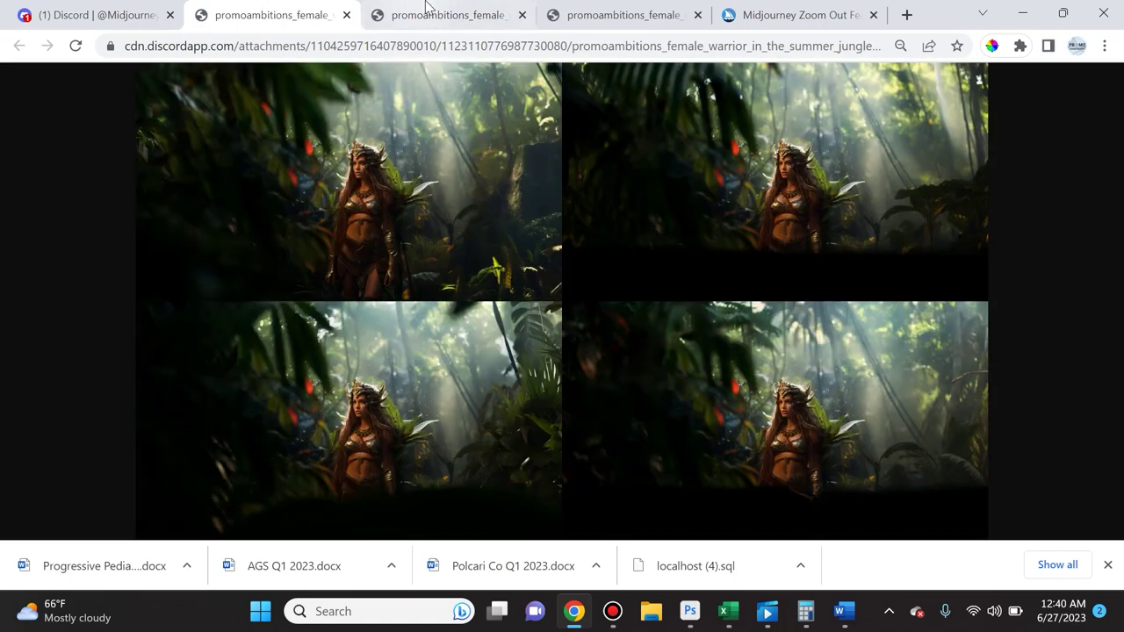
{"action": "left_click", "coordinate": [426, 7]}
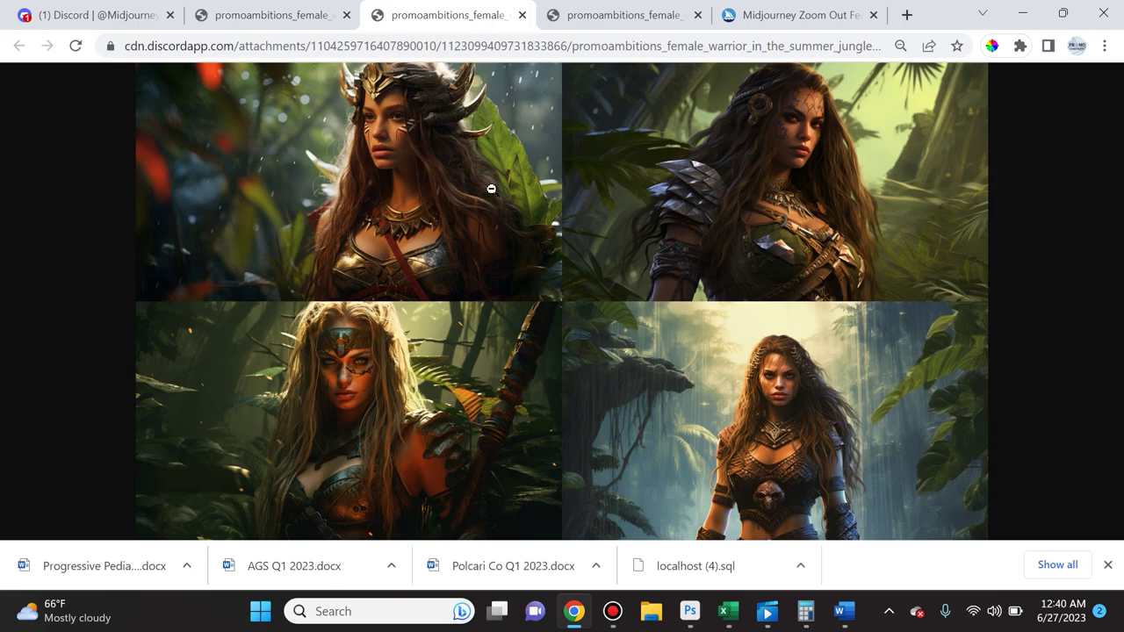
{"action": "left_click", "coordinate": [591, 13]}
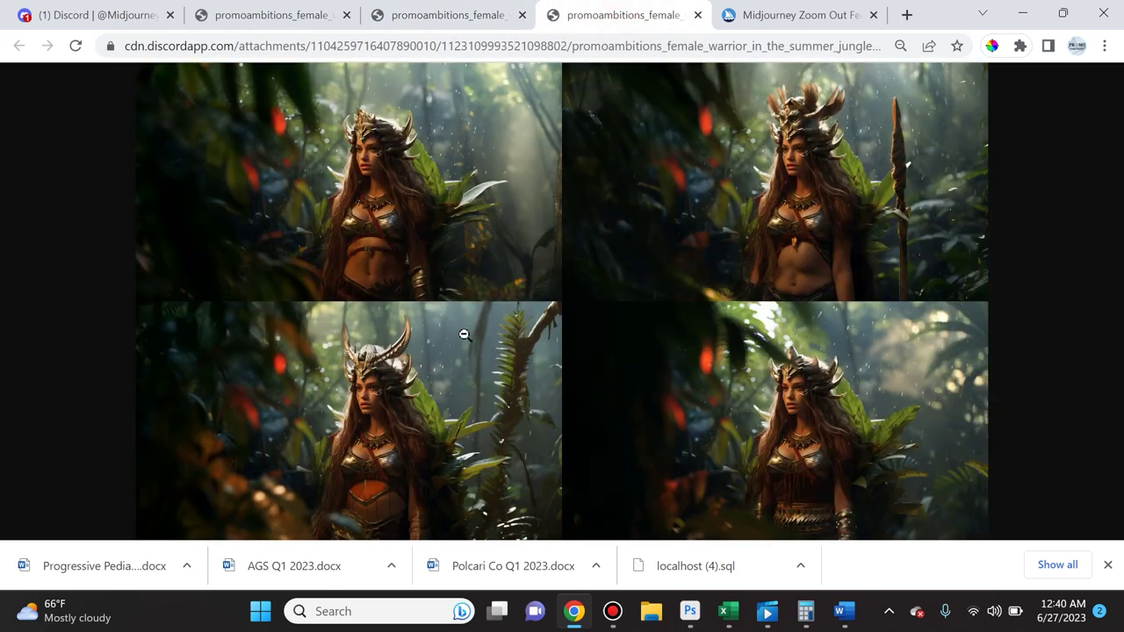
{"action": "left_click", "coordinate": [273, 16]}
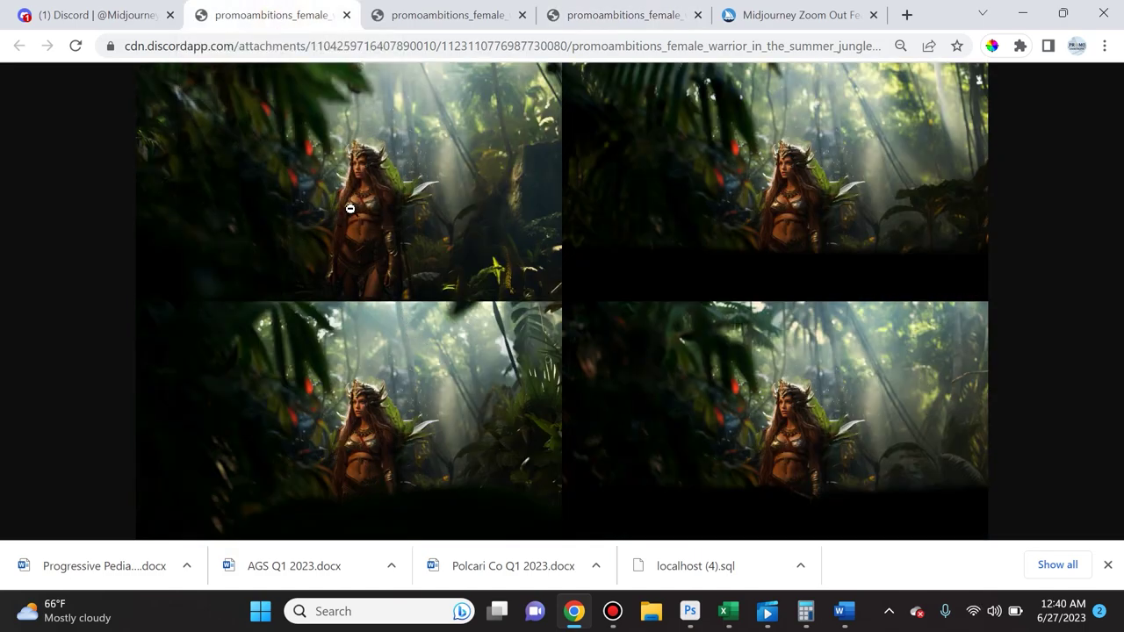
{"action": "key", "text": "ctrl+1"}
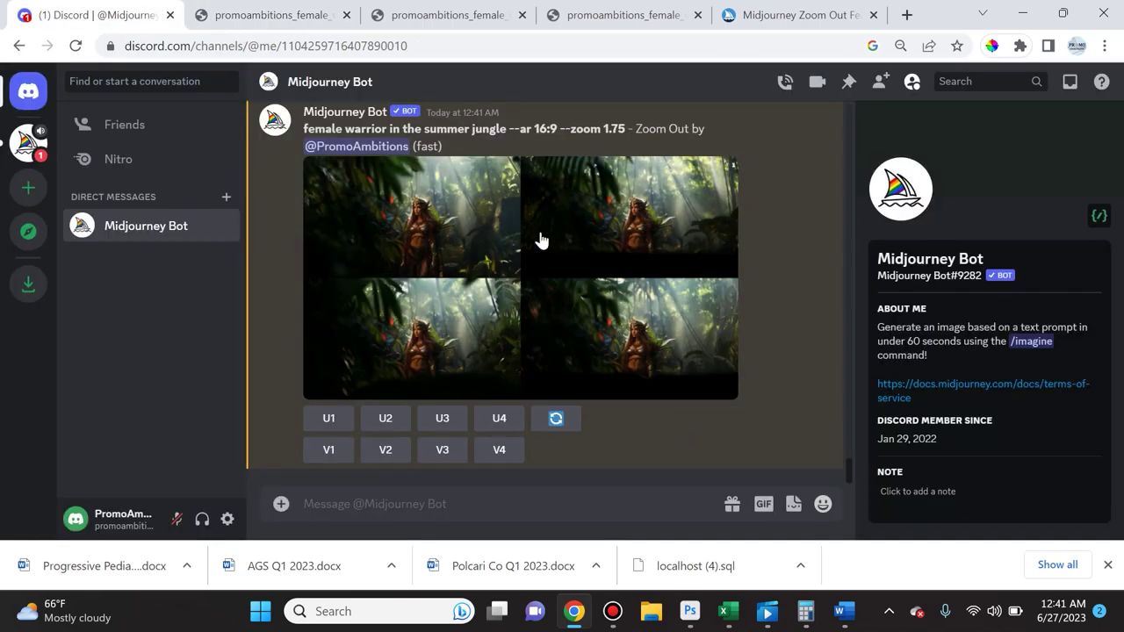
Step: Upscale the first 1.75 image and make the Custom Zoom prompt 'a framed picture in an art gallery' at --zoom 2
{"action": "left_click", "coordinate": [324, 423]}
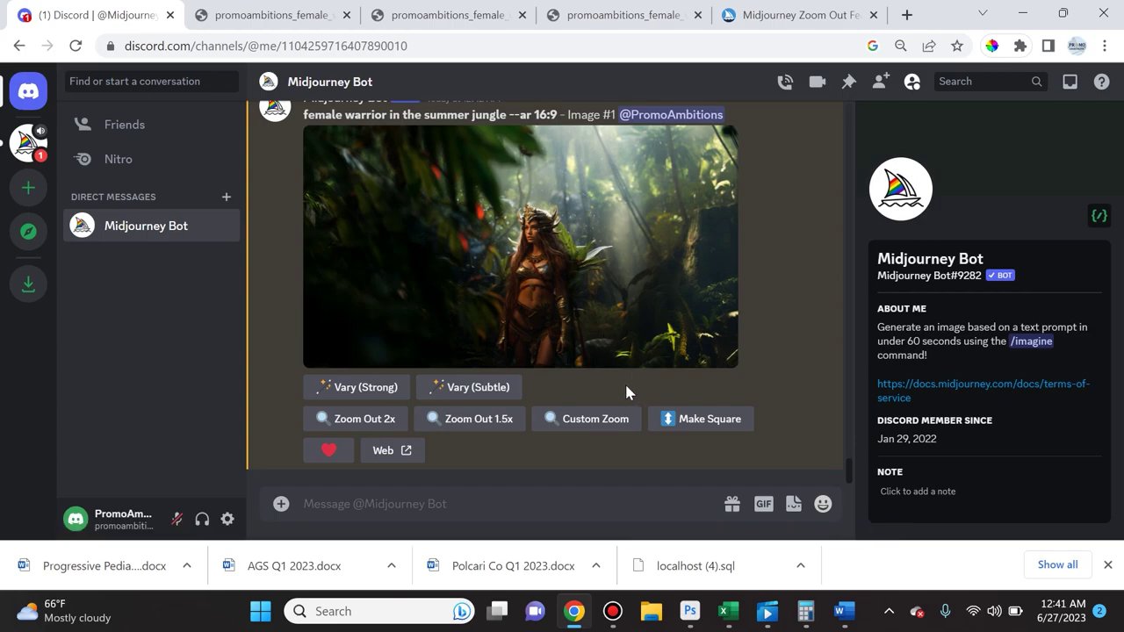
{"action": "left_click", "coordinate": [581, 430]}
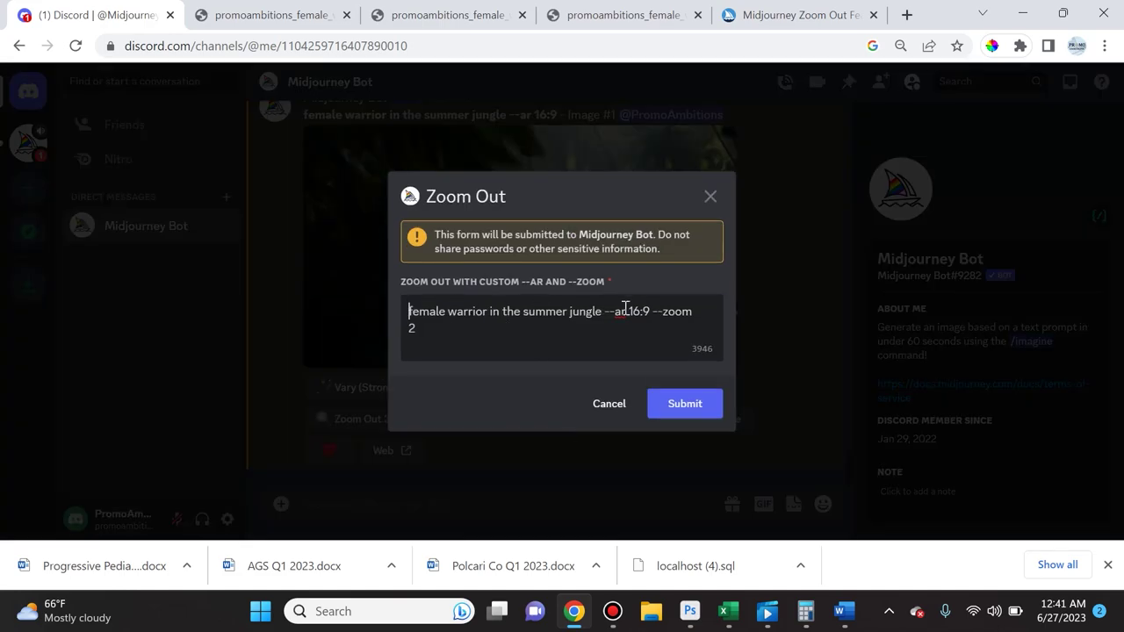
{"action": "left_click_drag", "start_coordinate": [606, 313], "coordinate": [408, 312]}
{"action": "type", "text": "a framed picture in an art gallery"}
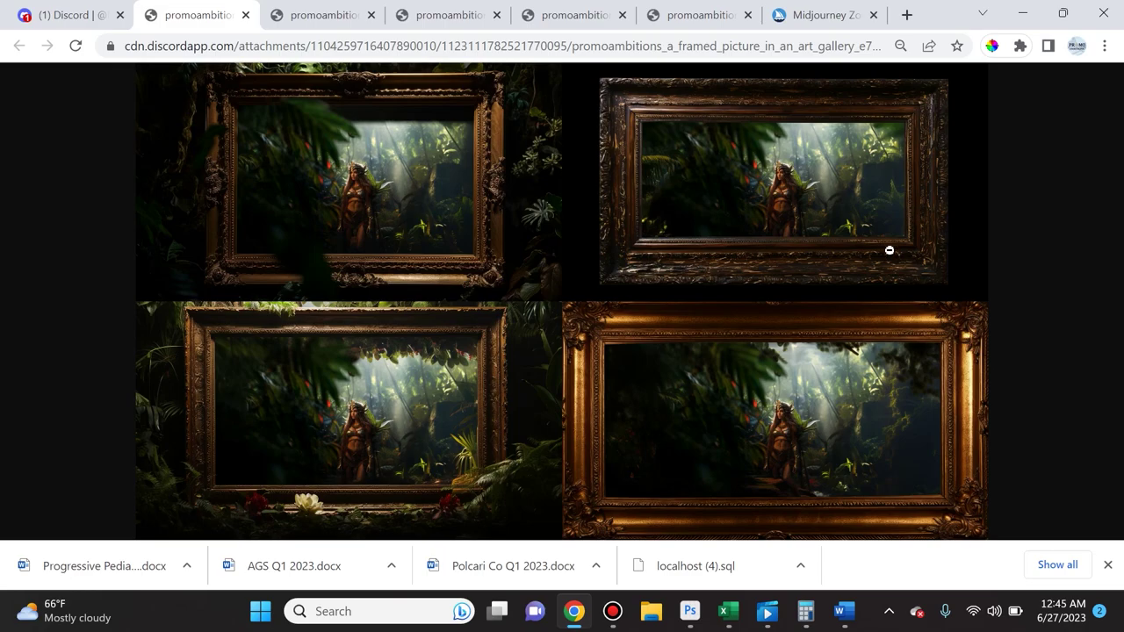
Step: Switch from the framed-picture grid tab back to the Midjourney Bot chat
{"action": "key", "text": "ctrl+1"}
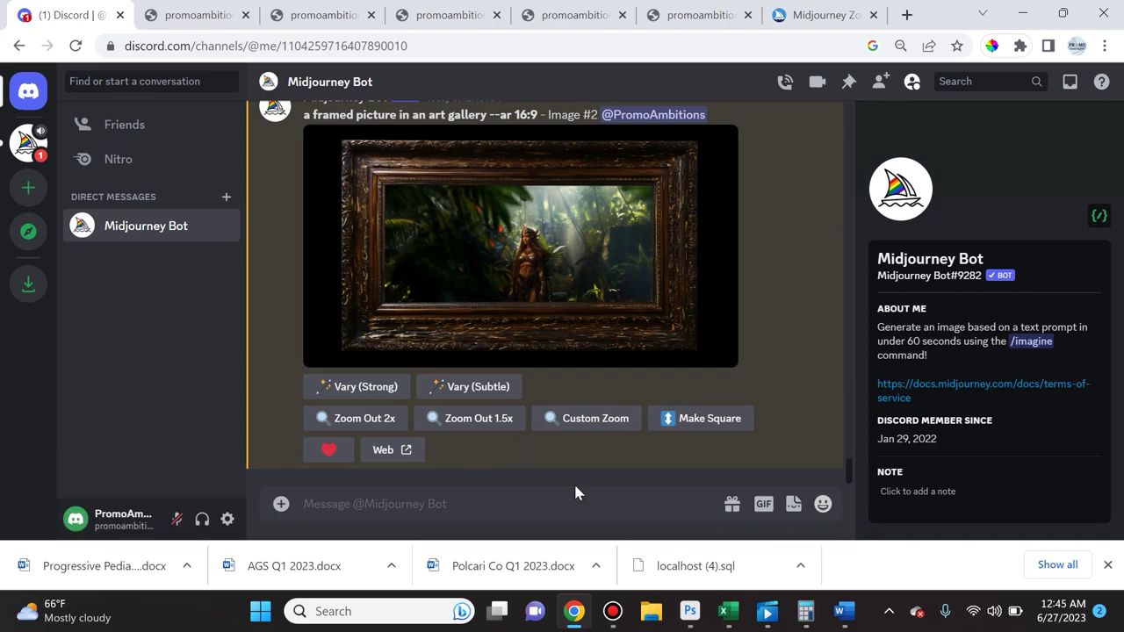
Step: Submit a zoom-2 Custom Zoom of the framed picture with the prompt describing a man and cats staring at it
{"action": "left_click", "coordinate": [577, 419]}
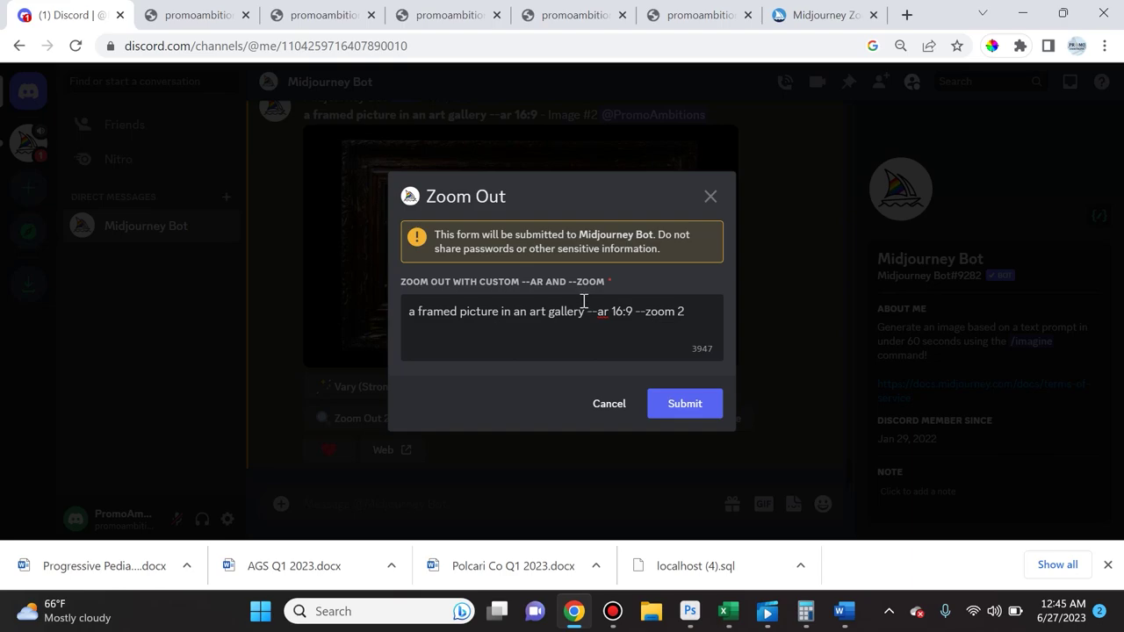
{"action": "left_click_drag", "start_coordinate": [585, 309], "coordinate": [293, 312]}
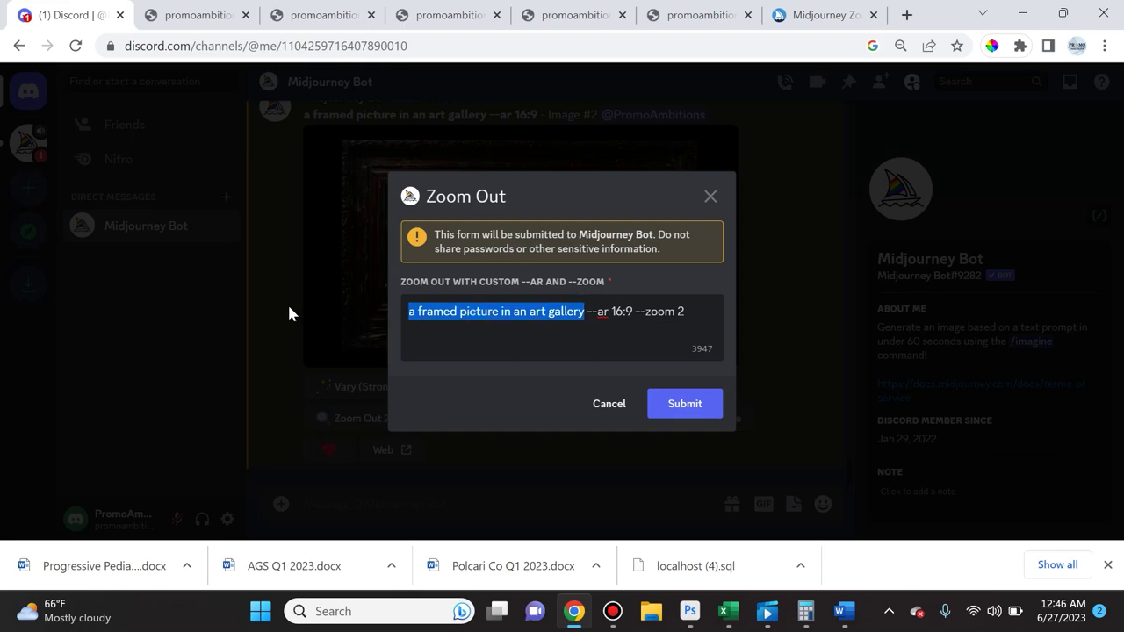
{"action": "type", "text": "kanye west and a bunch of cats staring at a picture"}
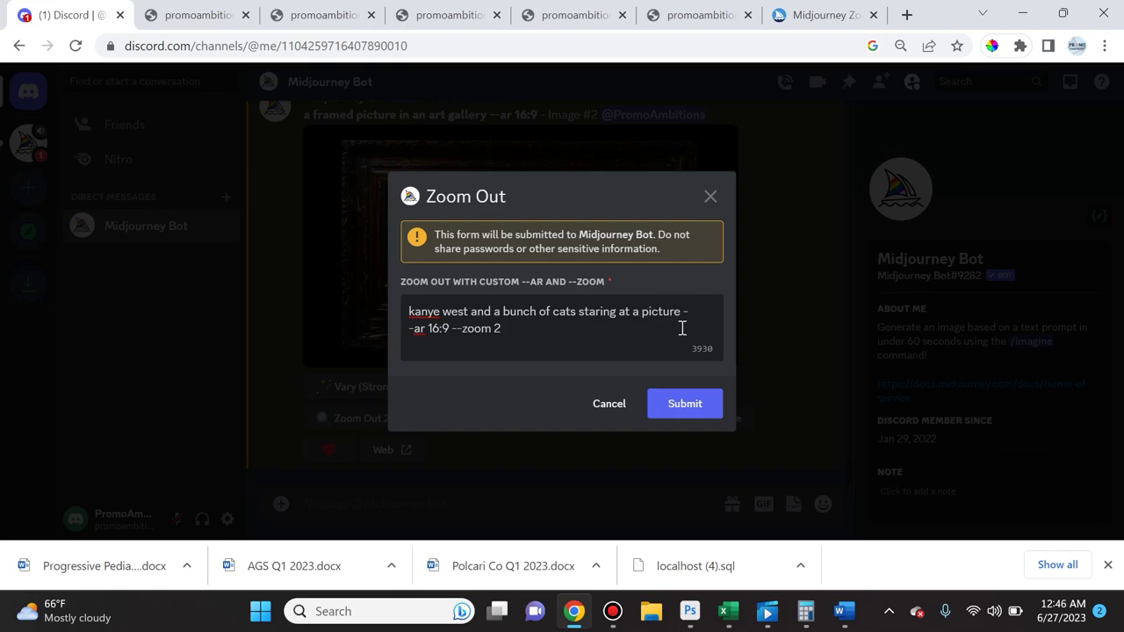
{"action": "left_click", "coordinate": [674, 412]}
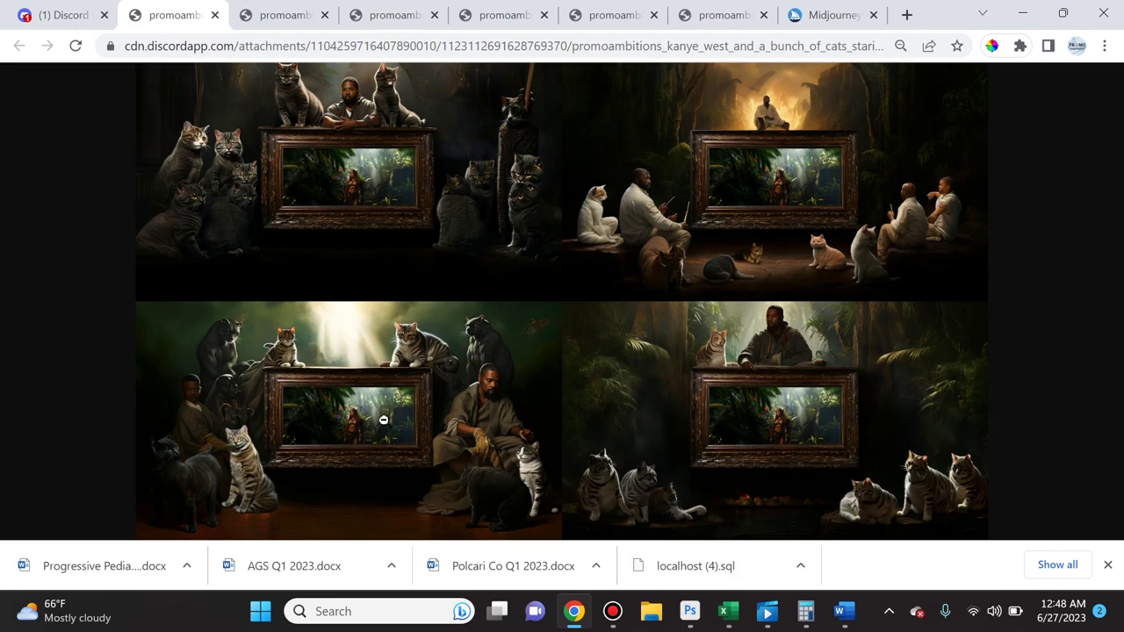
{"action": "left_click", "coordinate": [59, 15]}
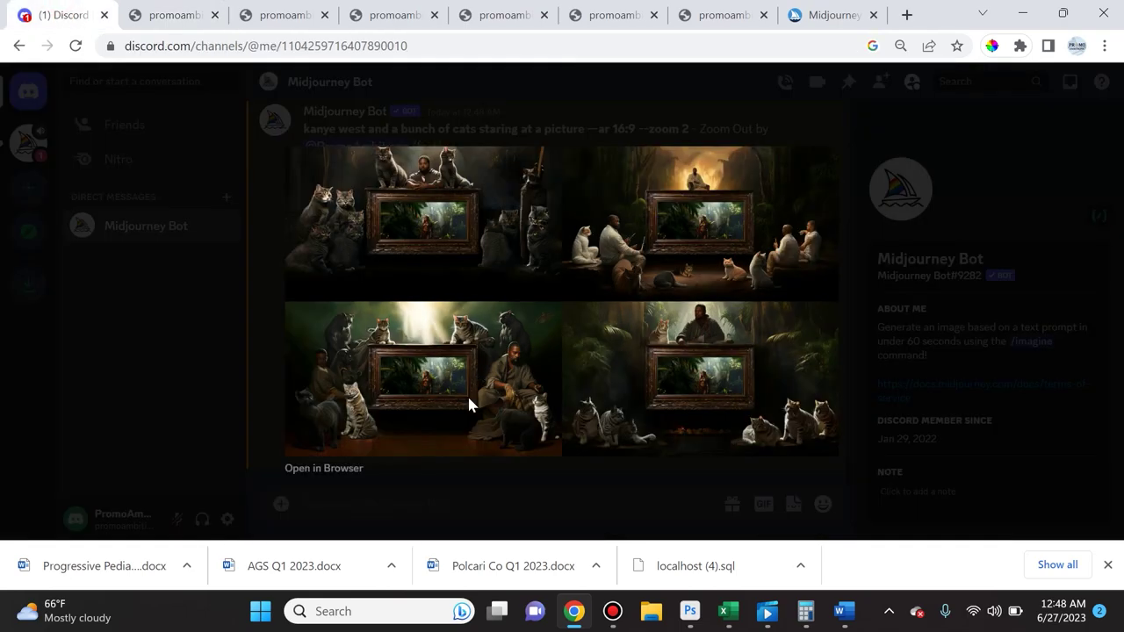
{"action": "key", "text": "Escape"}
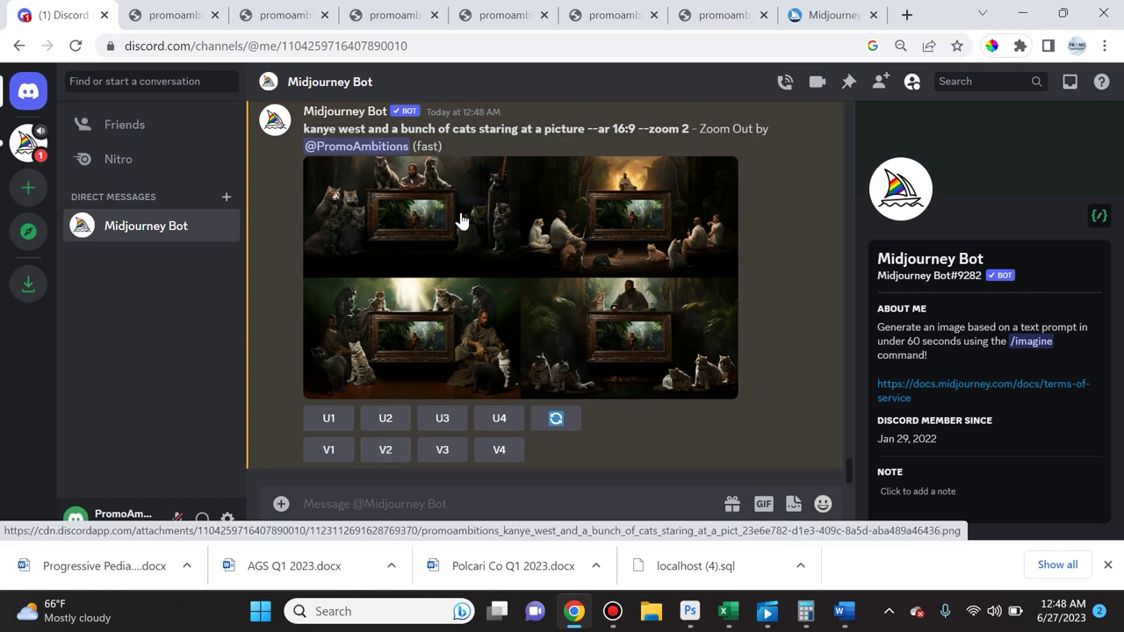
Step: Upscale the first cats-and-frame image, open it full size, and save it as kanyecats.png
{"action": "left_click", "coordinate": [329, 418]}
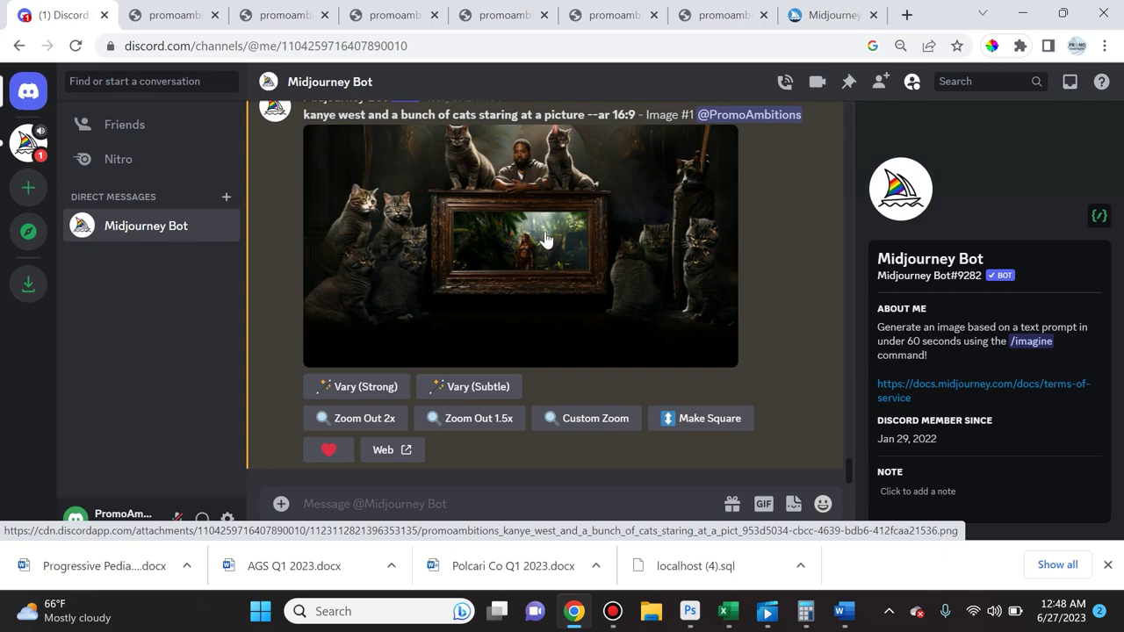
{"action": "left_click", "coordinate": [494, 265]}
{"action": "left_click", "coordinate": [316, 470]}
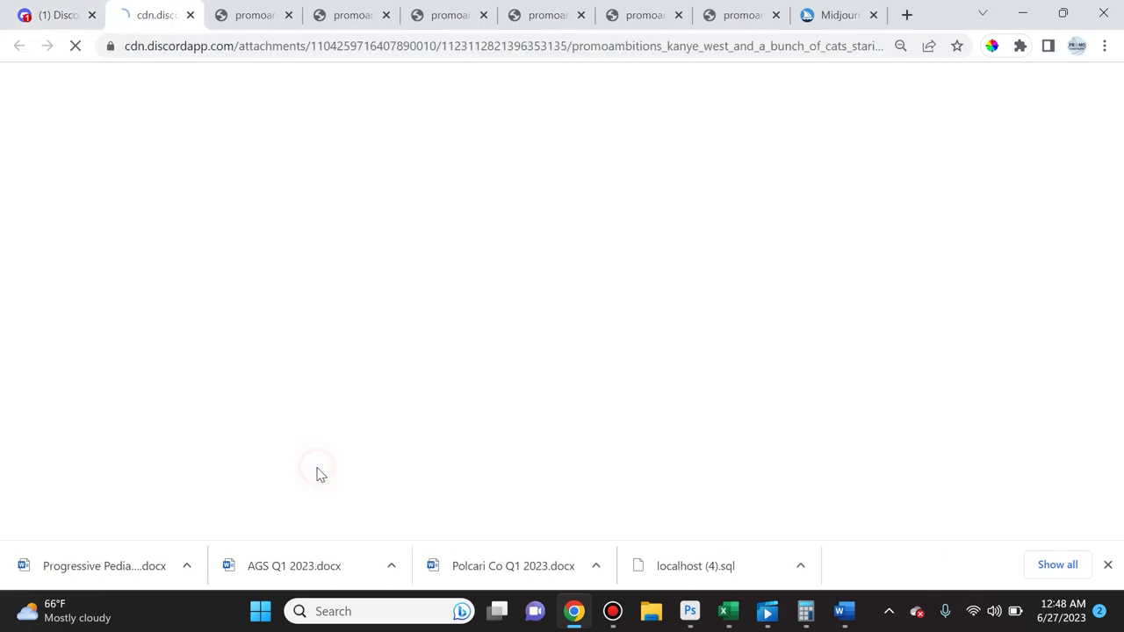
{"action": "right_click", "coordinate": [514, 280]}
{"action": "left_click", "coordinate": [554, 315]}
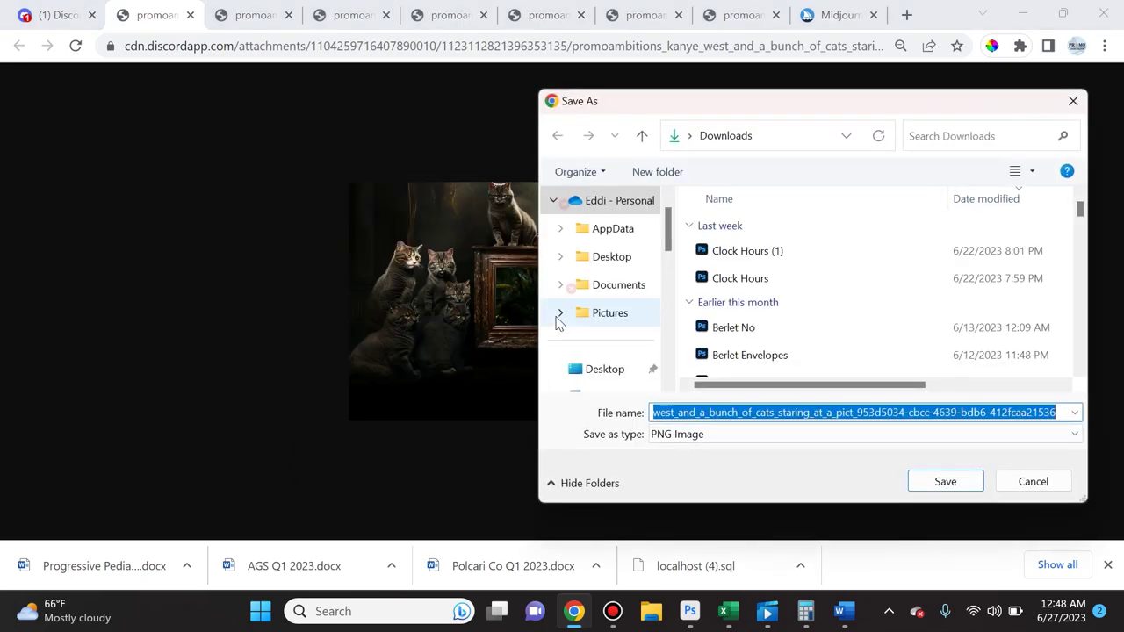
{"action": "type", "text": "kany"}
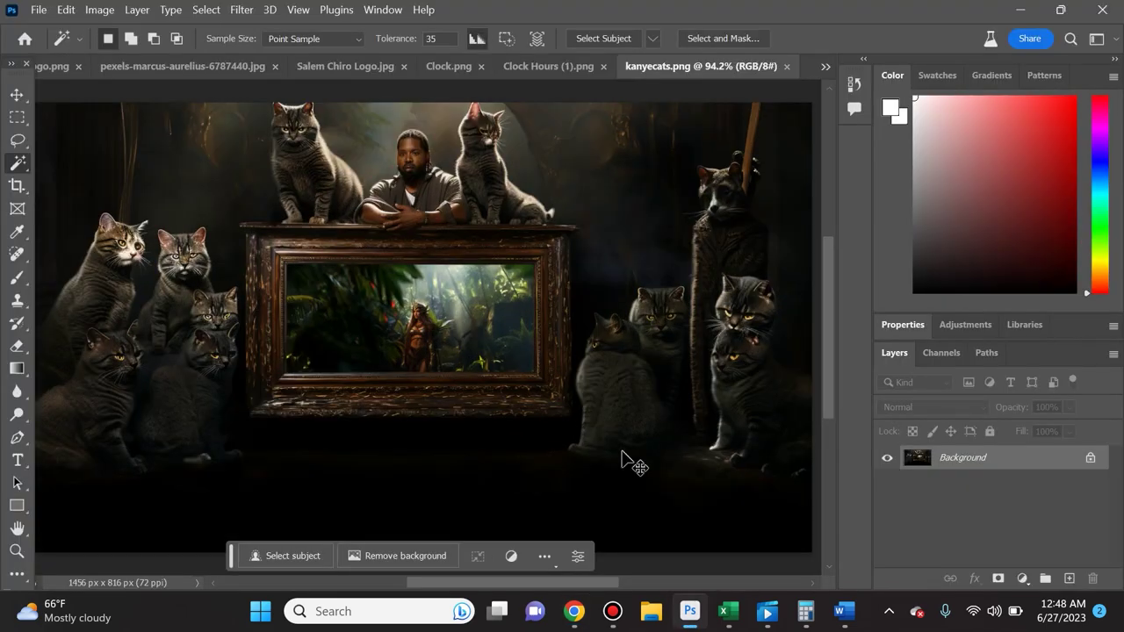
Step: Check the kanyecats image's 1456 × 816 px size and zoom in to inspect the warrior's detail
{"action": "left_click", "coordinate": [103, 11]}
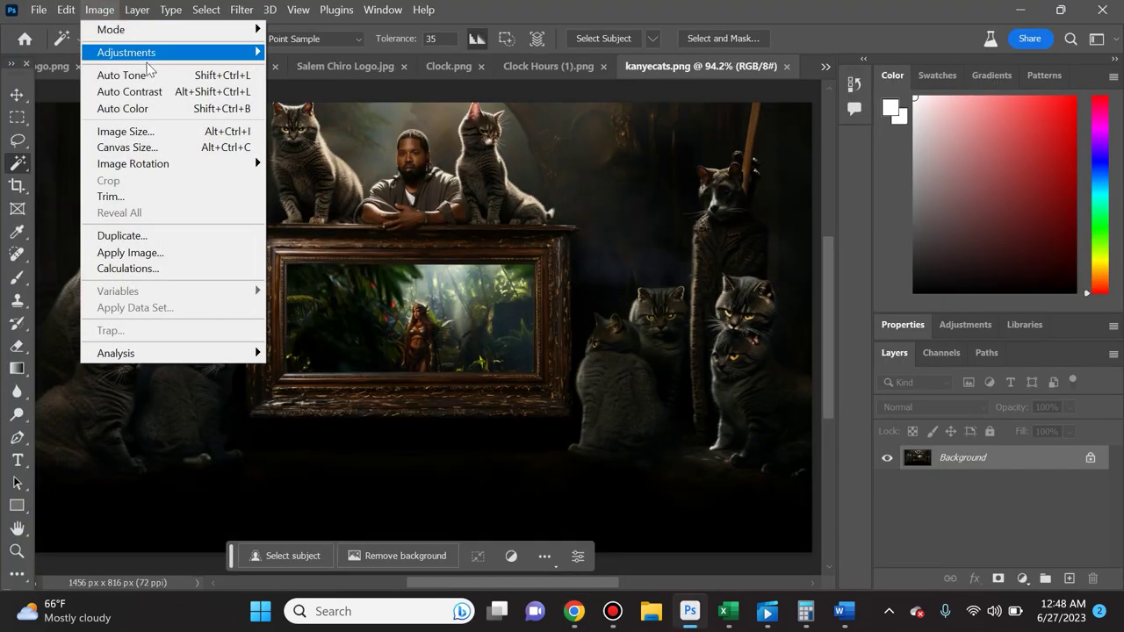
{"action": "left_click", "coordinate": [141, 133]}
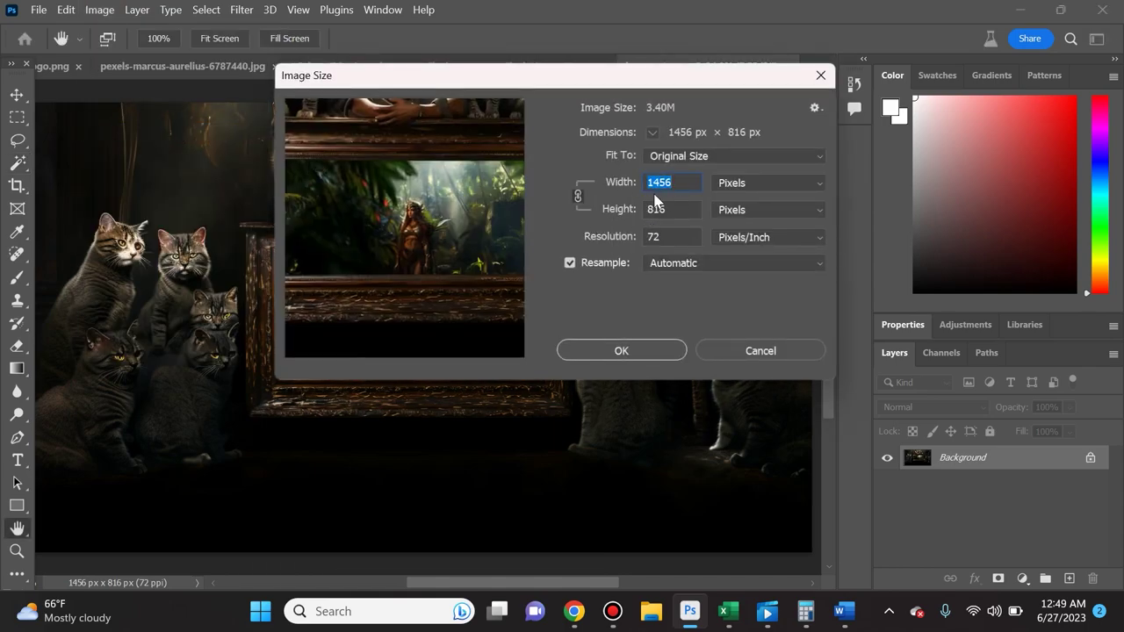
{"action": "left_click", "coordinate": [820, 75]}
{"action": "key", "text": "w"}
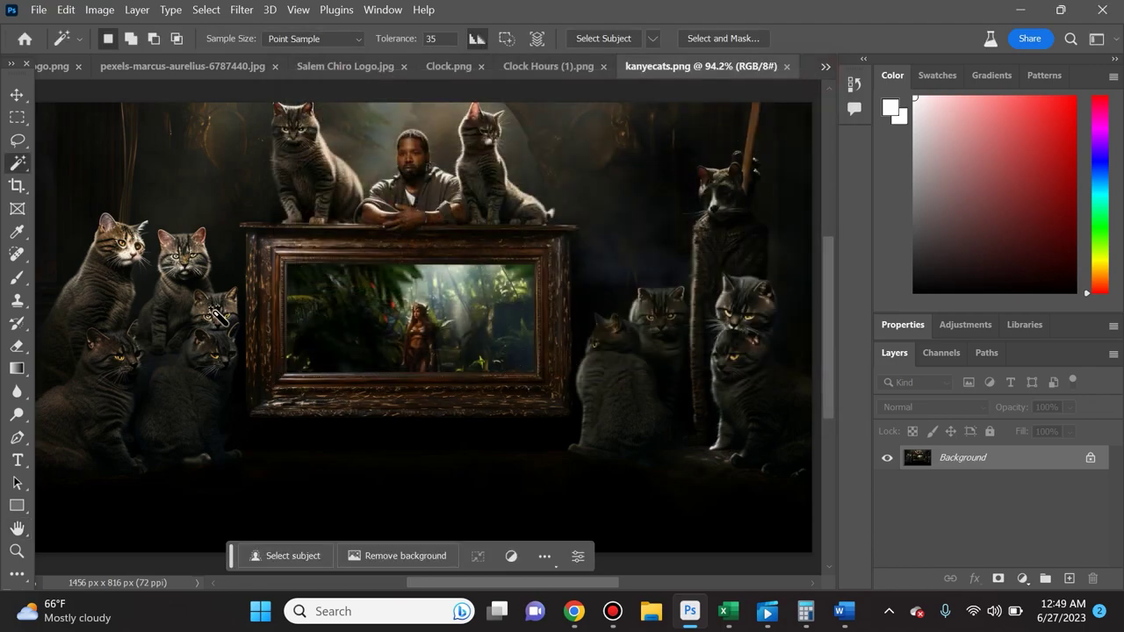
{"action": "key", "text": "ctrl+plus"}
{"action": "key", "text": "ctrl+plus"}
{"action": "key", "text": "ctrl+plus"}
{"action": "key", "text": "ctrl+plus"}
{"action": "key", "text": "ctrl+plus"}
{"action": "key", "text": "ctrl+plus"}
{"action": "key", "text": "ctrl+plus"}
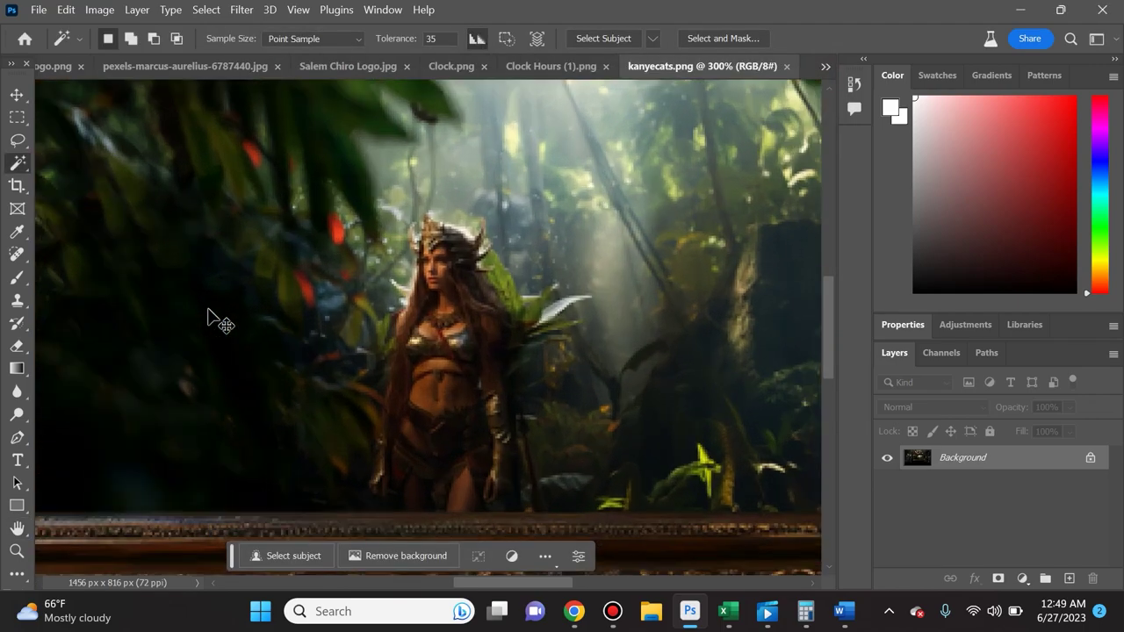
{"action": "key", "text": "ctrl+plus"}
{"action": "key", "text": "ctrl+plus"}
{"action": "key", "text": "ctrl+plus"}
{"action": "key", "text": "ctrl+plus"}
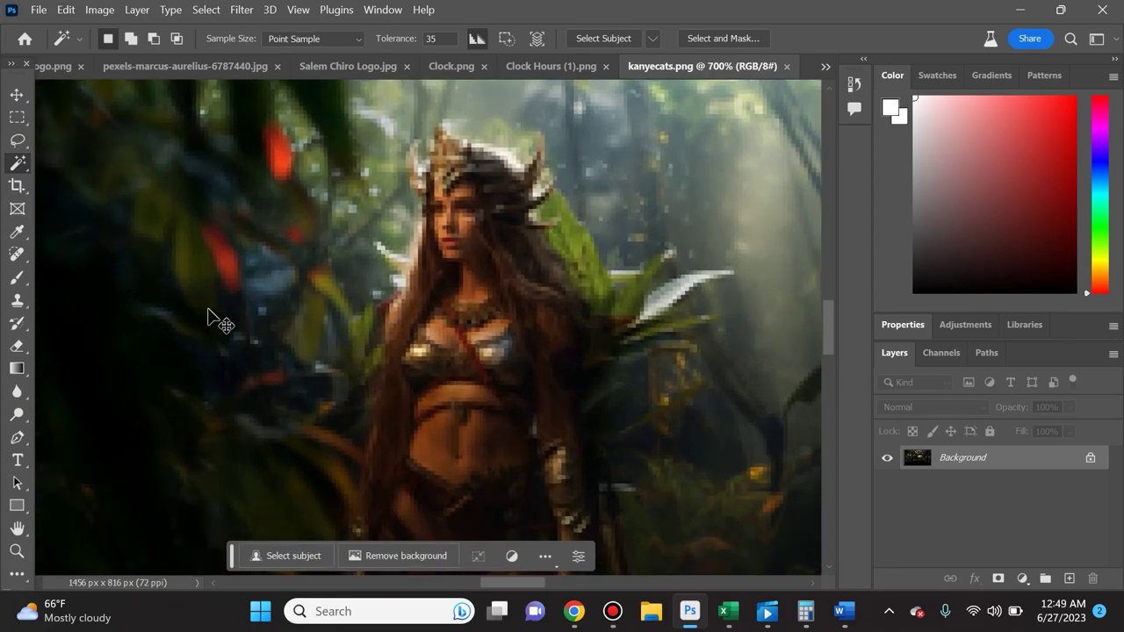
{"action": "key", "text": "ctrl+minus"}
{"action": "key", "text": "ctrl+minus"}
{"action": "key", "text": "ctrl+minus"}
{"action": "key", "text": "ctrl+minus"}
{"action": "key", "text": "ctrl+minus"}
{"action": "key", "text": "ctrl+minus"}
{"action": "key", "text": "ctrl+minus"}
{"action": "key", "text": "ctrl+minus"}
{"action": "key", "text": "ctrl+minus"}
{"action": "key", "text": "ctrl+minus"}
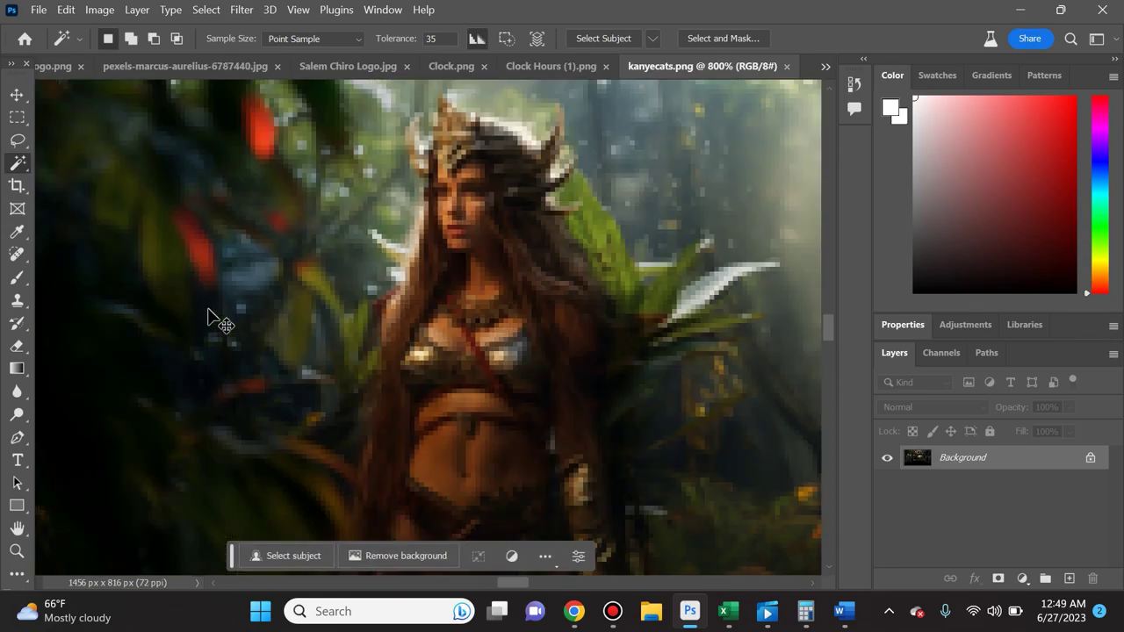
{"action": "key", "text": "ctrl+minus"}
{"action": "key", "text": "ctrl+minus"}
{"action": "key", "text": "ctrl+minus"}
{"action": "key", "text": "ctrl+minus"}
{"action": "key", "text": "ctrl+minus"}
{"action": "key", "text": "ctrl+minus"}
{"action": "key", "text": "ctrl+minus"}
{"action": "key", "text": "ctrl+minus"}
{"action": "key", "text": "ctrl+minus"}
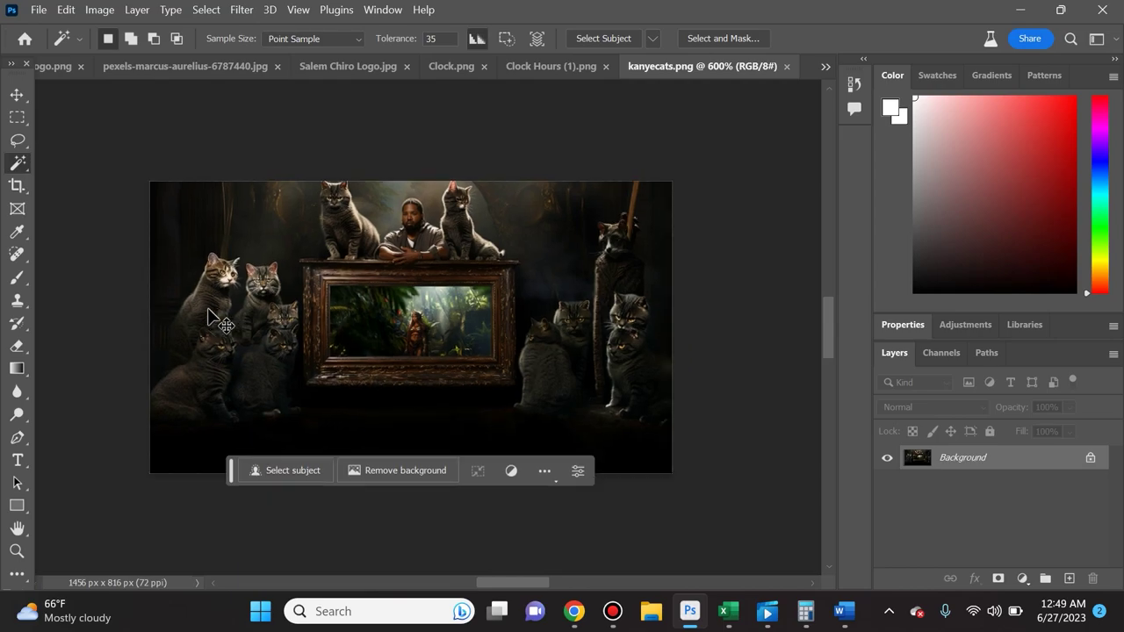
{"action": "key", "text": "ctrl+plus"}
{"action": "key", "text": "ctrl+plus"}
{"action": "key", "text": "ctrl+plus"}
{"action": "key", "text": "ctrl+plus"}
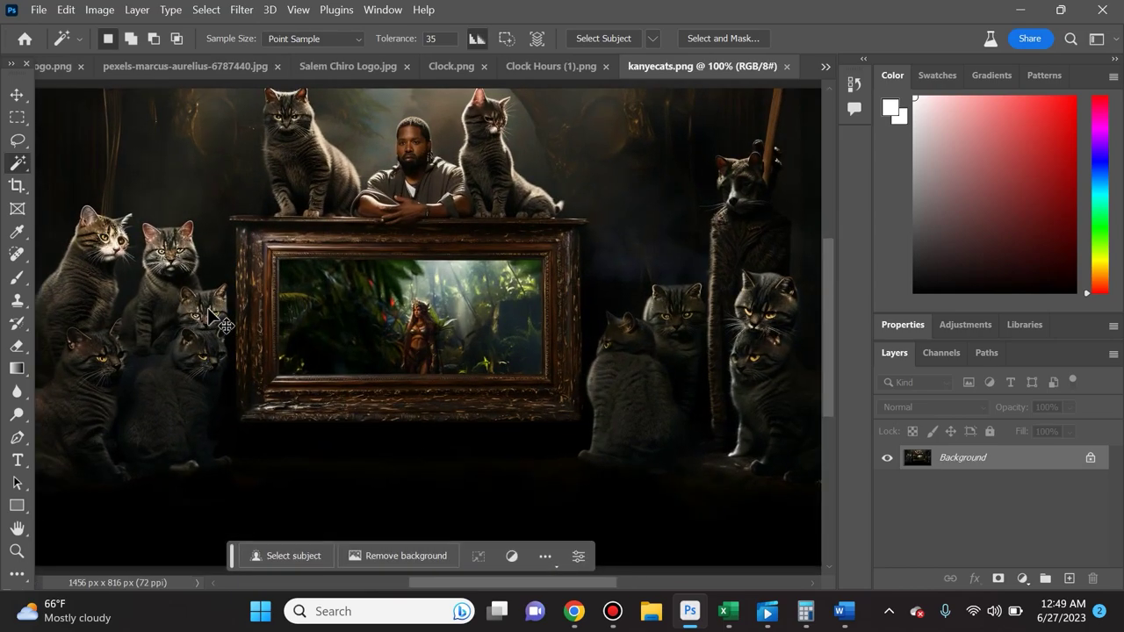
{"action": "key", "text": "ctrl+plus"}
{"action": "key", "text": "ctrl+plus"}
{"action": "key", "text": "ctrl+plus"}
{"action": "key", "text": "ctrl+plus"}
{"action": "key", "text": "ctrl+plus"}
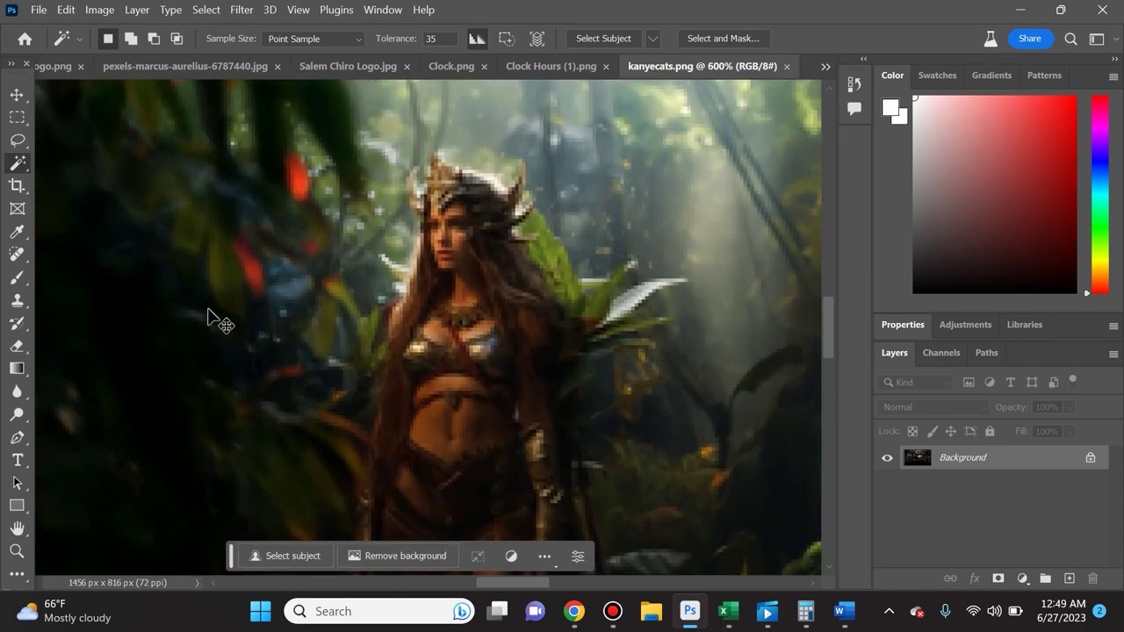
{"action": "key", "text": "ctrl+minus"}
{"action": "key", "text": "ctrl+minus"}
{"action": "key", "text": "ctrl+minus"}
{"action": "key", "text": "ctrl+minus"}
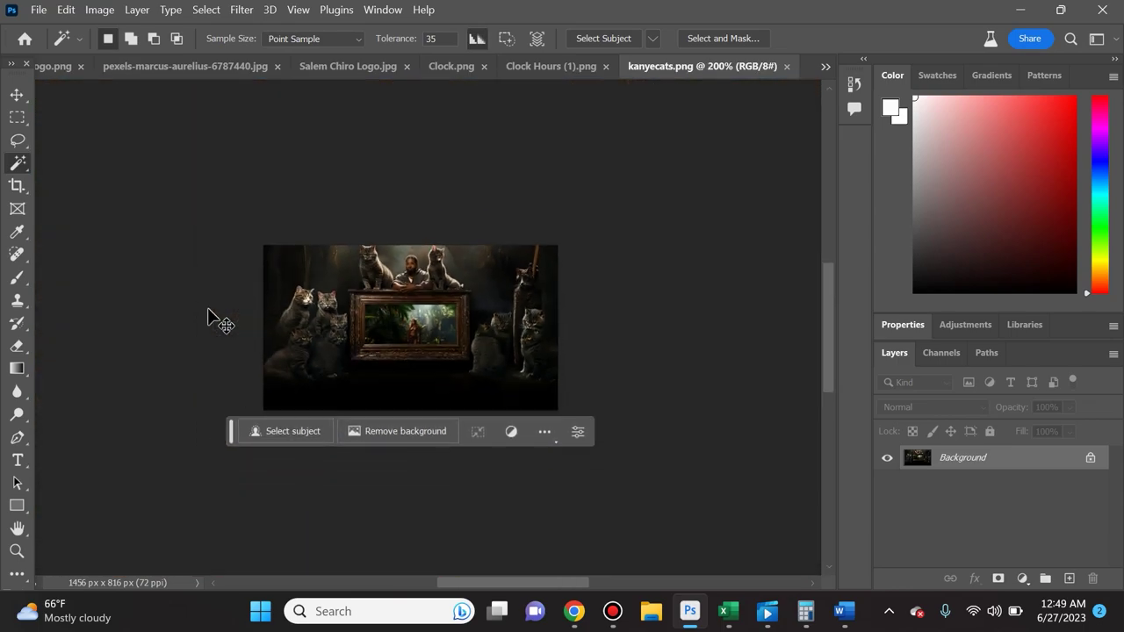
{"action": "key", "text": "ctrl+minus"}
{"action": "key", "text": "ctrl+minus"}
{"action": "key", "text": "ctrl+minus"}
{"action": "key", "text": "ctrl+minus"}
Step: Resize the image in Image Size to 3600 px wide, giving 3600 × 2018 pixels
{"action": "left_click", "coordinate": [99, 10]}
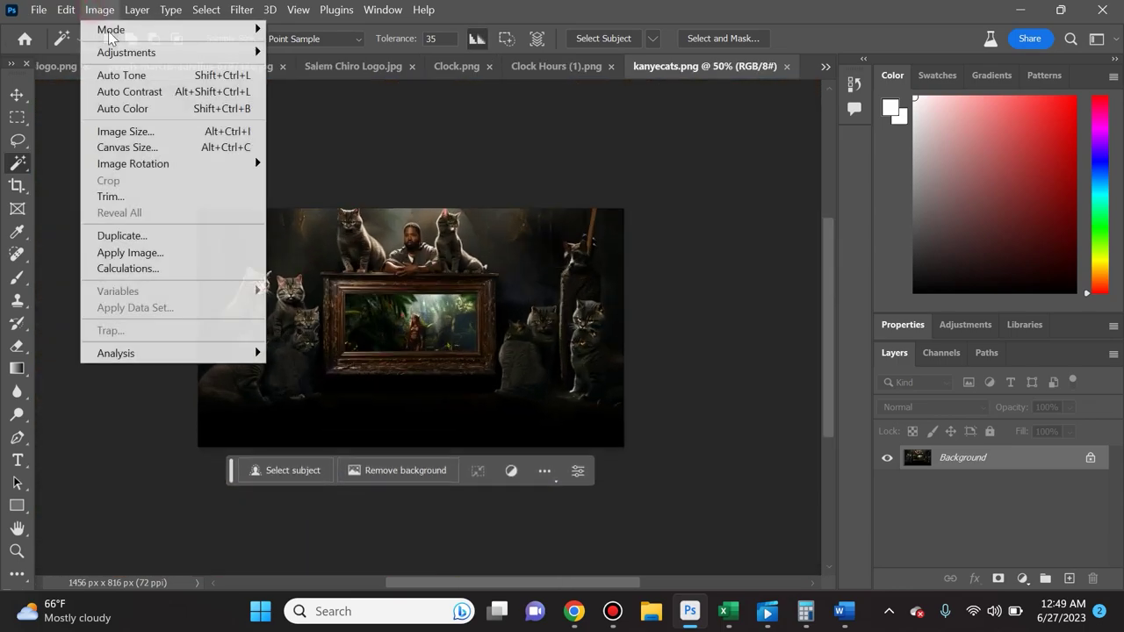
{"action": "left_click", "coordinate": [143, 131]}
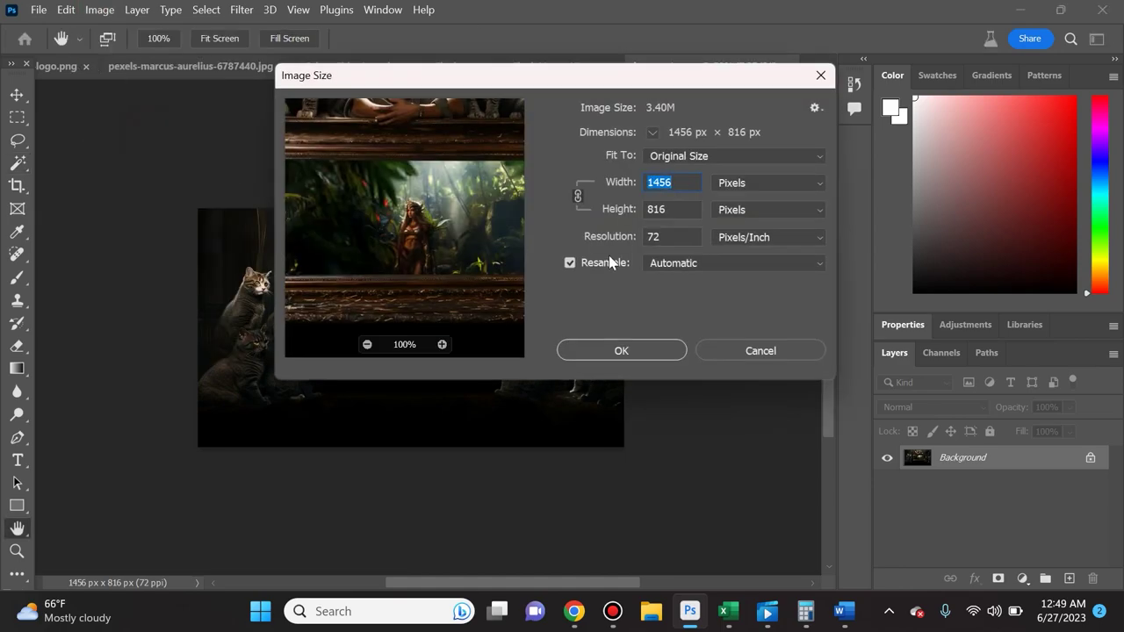
{"action": "type", "text": "3"}
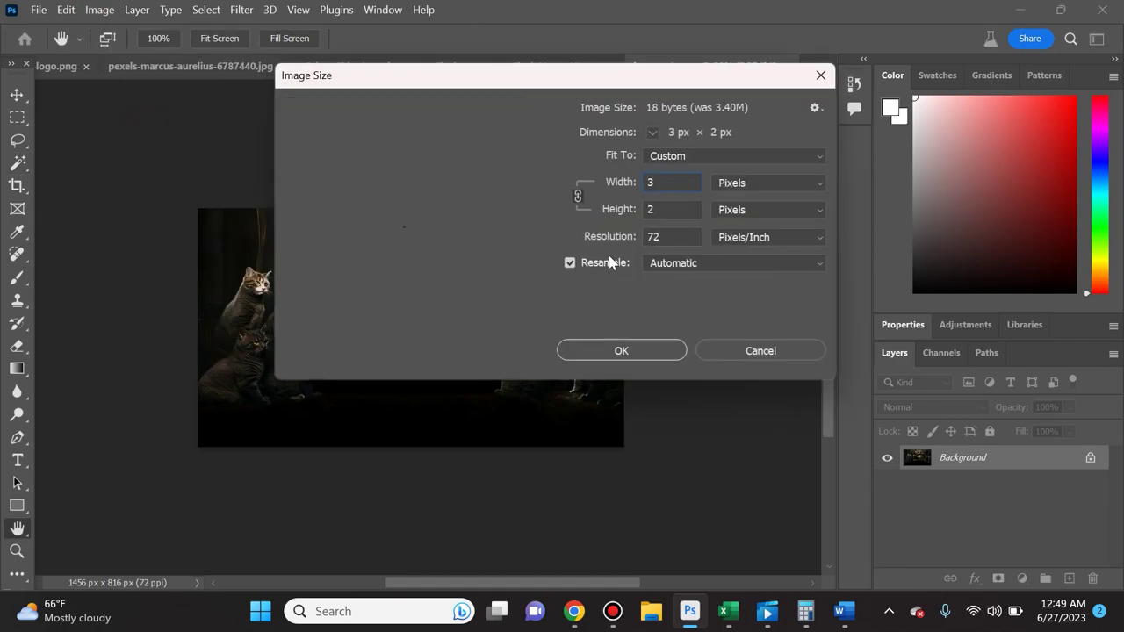
{"action": "type", "text": "600"}
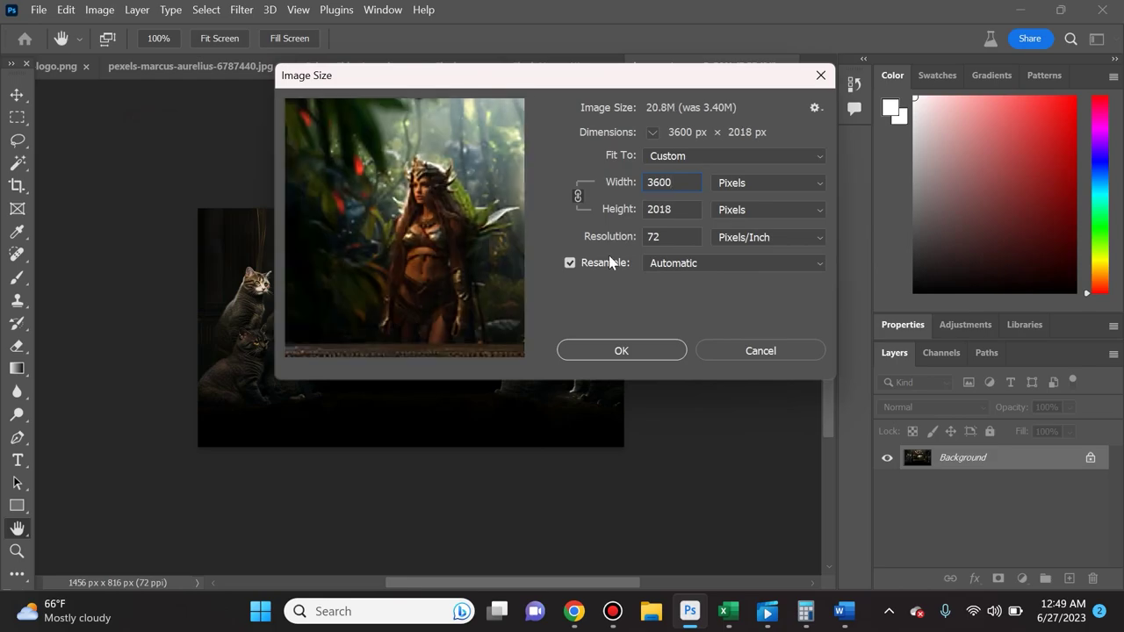
{"action": "key", "text": "Return"}
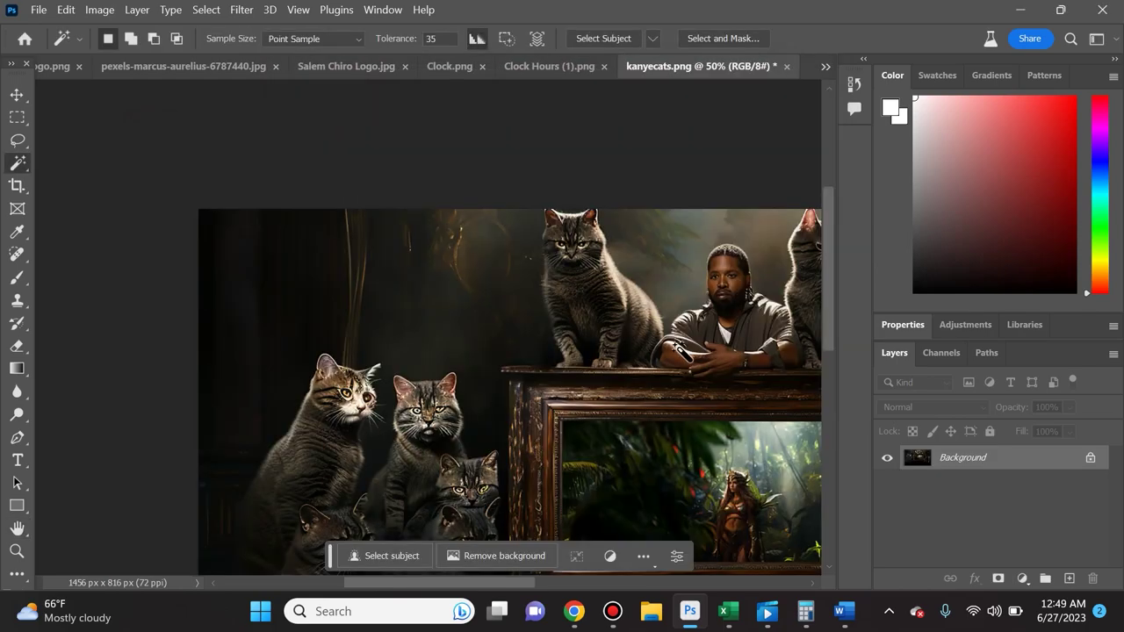
{"action": "scroll", "coordinate": [694, 376], "scroll_direction": "down", "scroll_amount": 3}
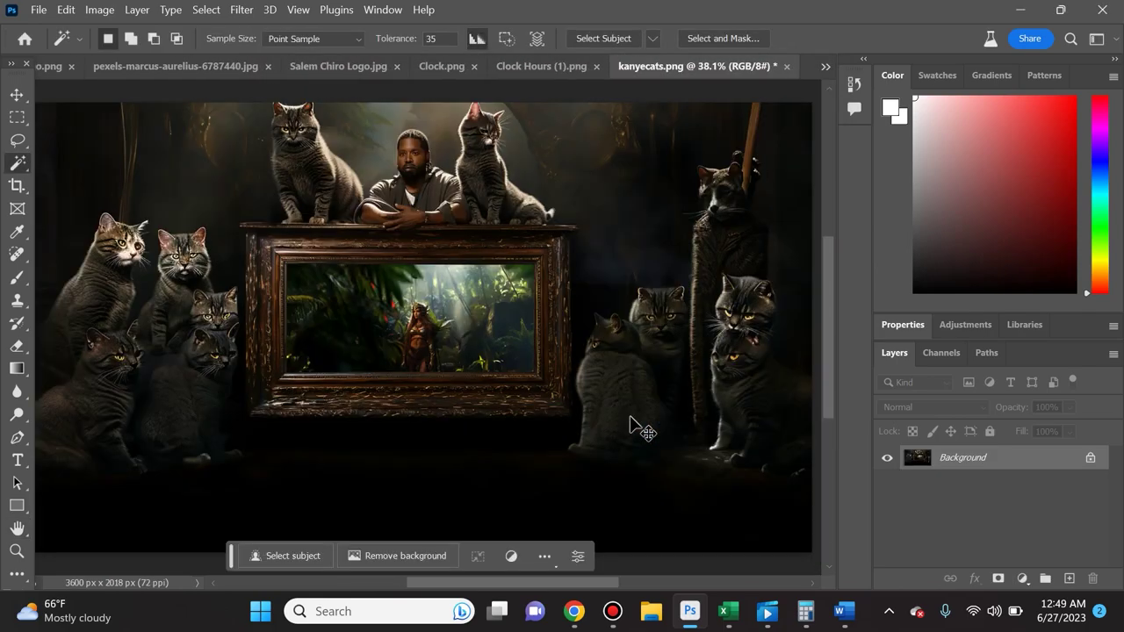
Step: Look over the Midjourney result tabs in Chrome, then return to the kanyecats document
{"action": "left_click", "coordinate": [573, 611]}
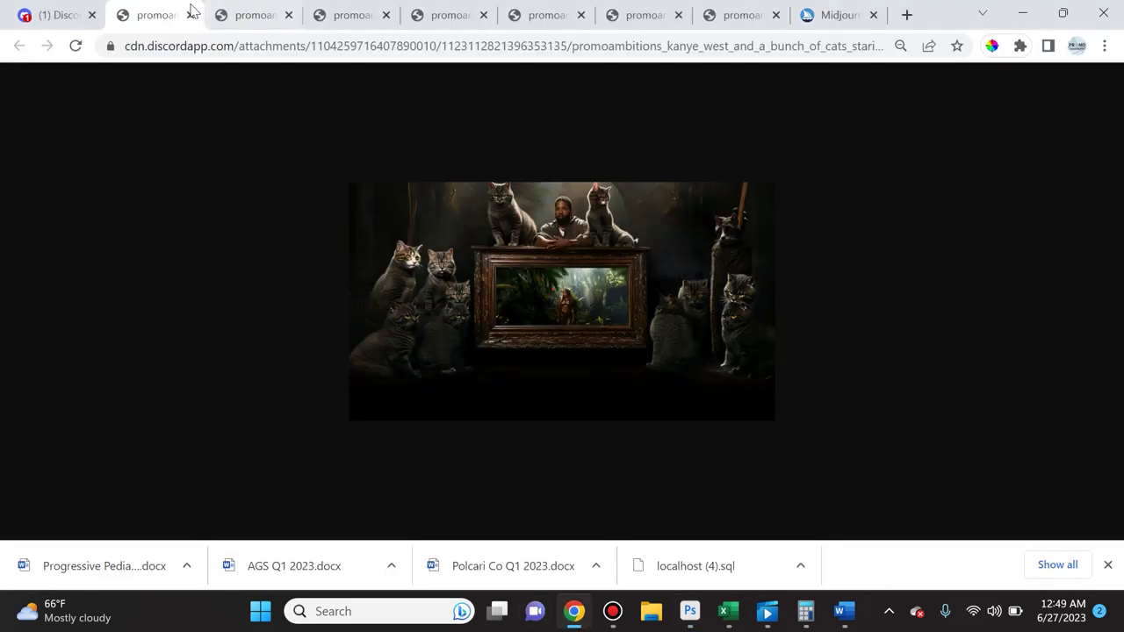
{"action": "left_click", "coordinate": [295, 9]}
{"action": "key", "text": "ctrl+Tab"}
{"action": "key", "text": "ctrl+Tab"}
{"action": "key", "text": "ctrl+Tab"}
{"action": "key", "text": "ctrl+Tab"}
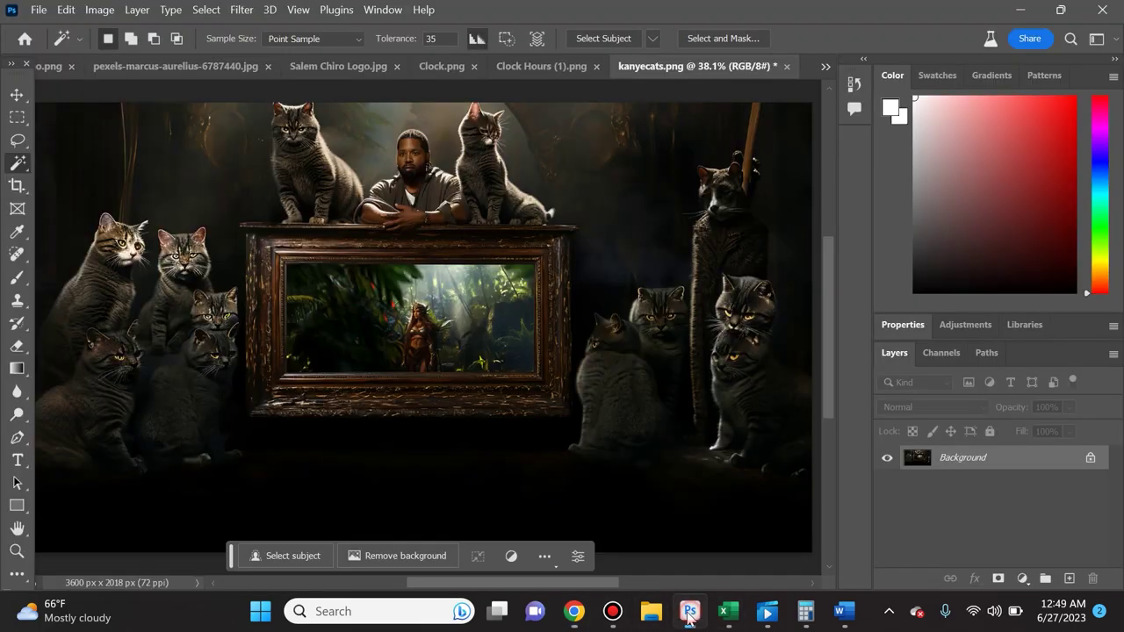
{"action": "left_click", "coordinate": [690, 611]}
Step: Zoom into the upscaled warrior to check sharpness, then switch back to the Midjourney chat
{"action": "key", "text": "ctrl+plus"}
{"action": "key", "text": "ctrl+plus"}
{"action": "key", "text": "ctrl+plus"}
{"action": "key", "text": "ctrl+plus"}
{"action": "key", "text": "ctrl+plus"}
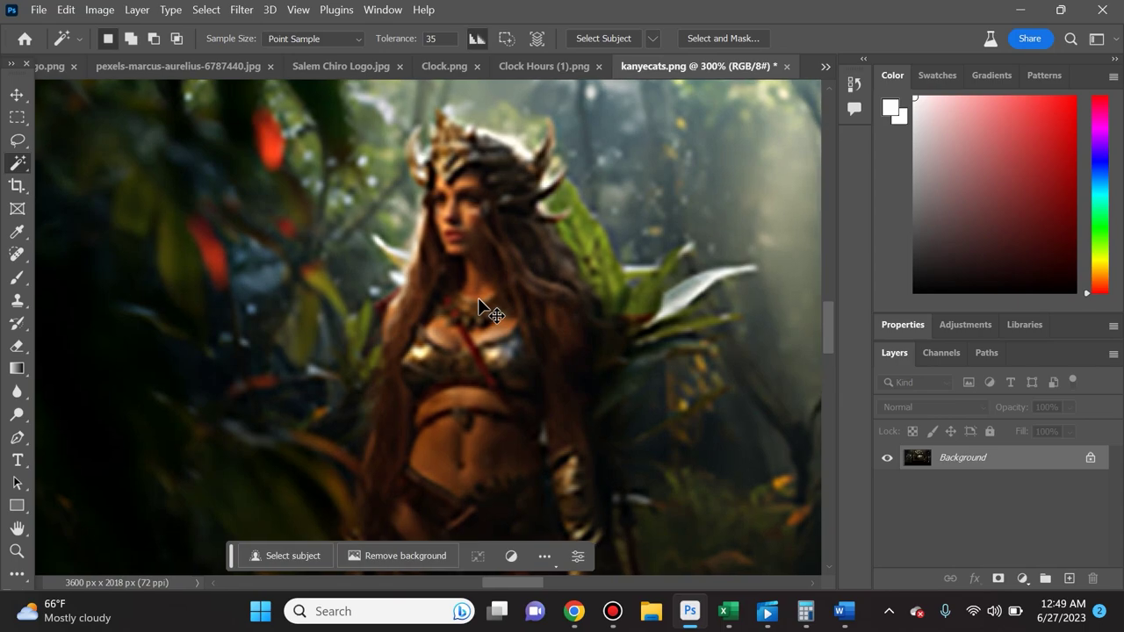
{"action": "key", "text": "ctrl+minus"}
{"action": "key", "text": "ctrl+minus"}
{"action": "key", "text": "ctrl+minus"}
{"action": "key", "text": "ctrl+minus"}
{"action": "key", "text": "ctrl+minus"}
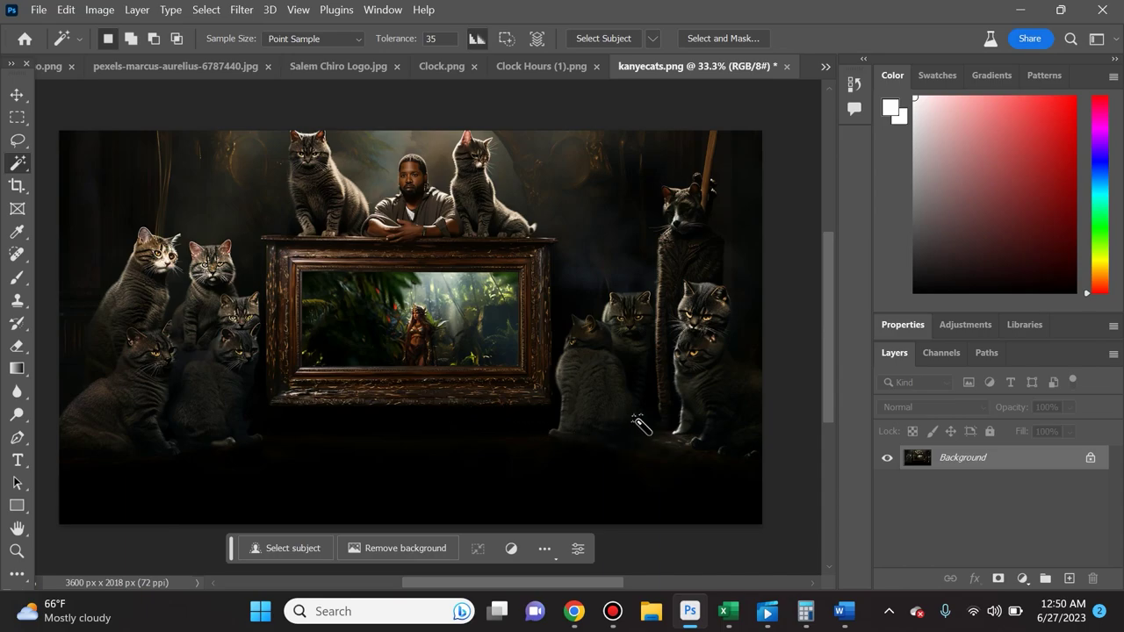
{"action": "key", "text": "ctrl+plus"}
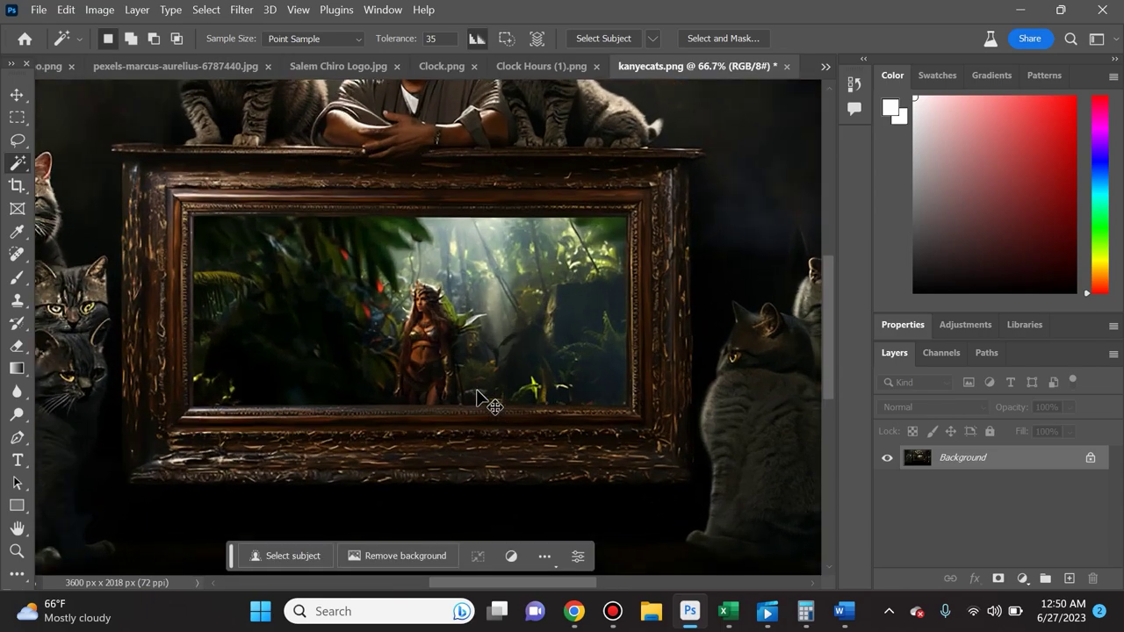
{"action": "key", "text": "ctrl+plus"}
{"action": "key", "text": "ctrl+plus"}
{"action": "key", "text": "ctrl+plus"}
{"action": "key", "text": "ctrl+plus"}
{"action": "key", "text": "ctrl+plus"}
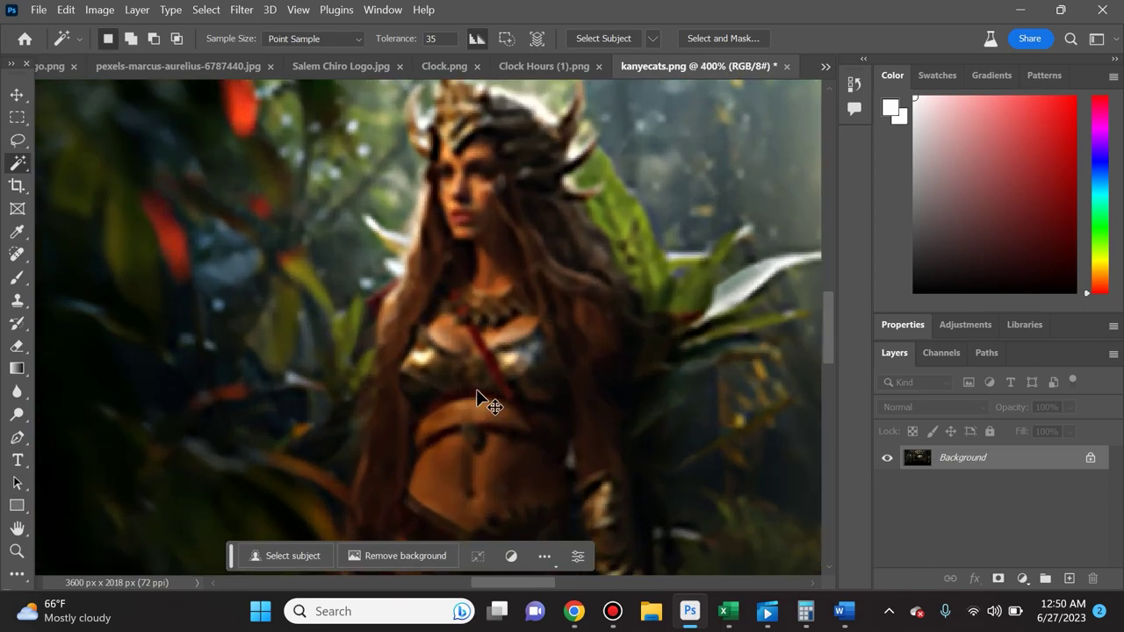
{"action": "key", "text": "ctrl+plus"}
{"action": "key", "text": "ctrl+plus"}
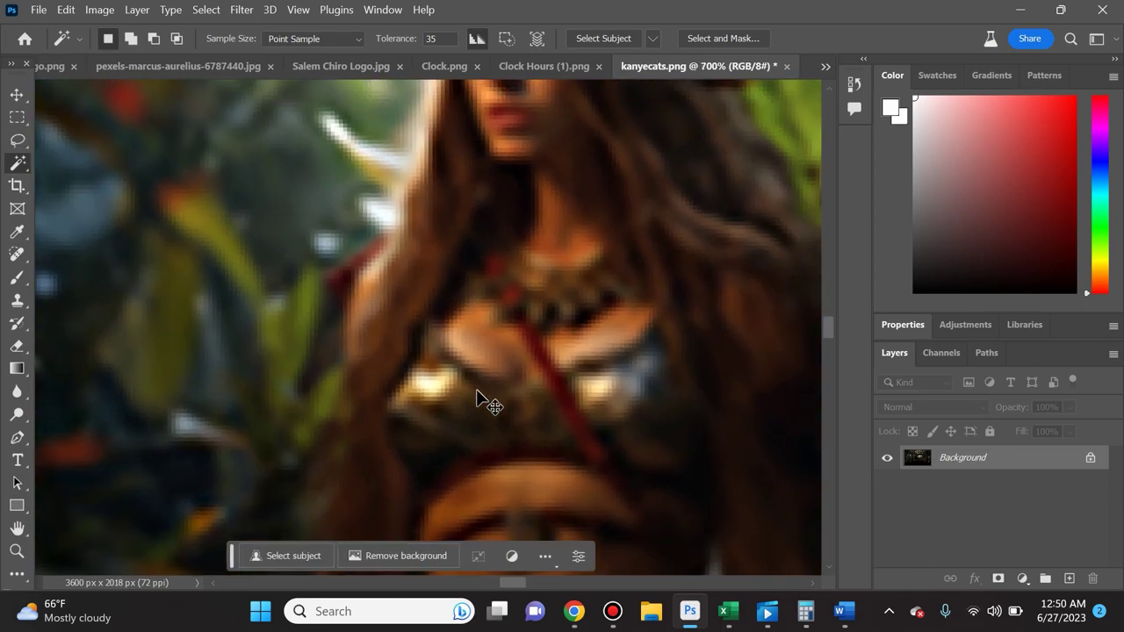
{"action": "key", "text": "alt+Tab"}
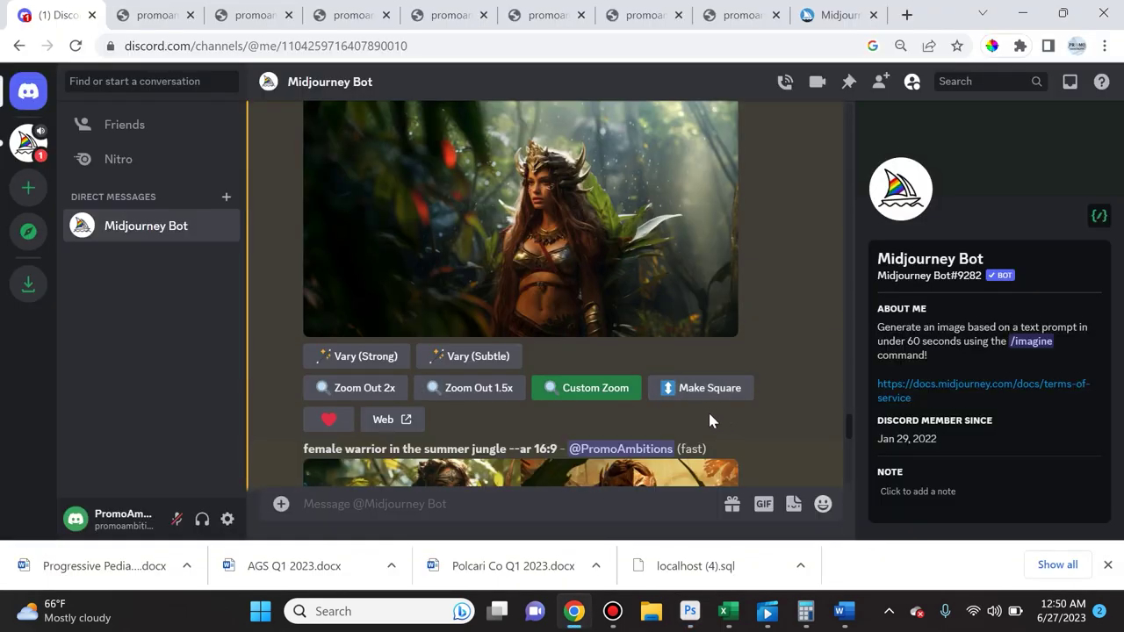
{"action": "scroll", "coordinate": [518, 251], "scroll_direction": "up", "scroll_amount": 1}
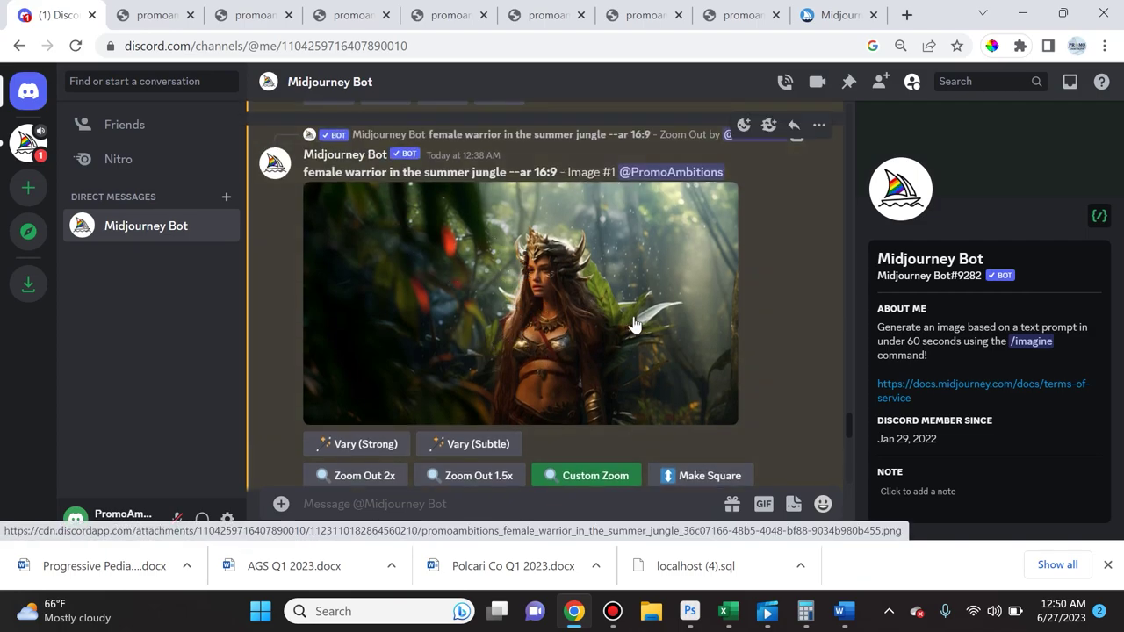
{"action": "scroll", "coordinate": [615, 386], "scroll_direction": "down", "scroll_amount": 1}
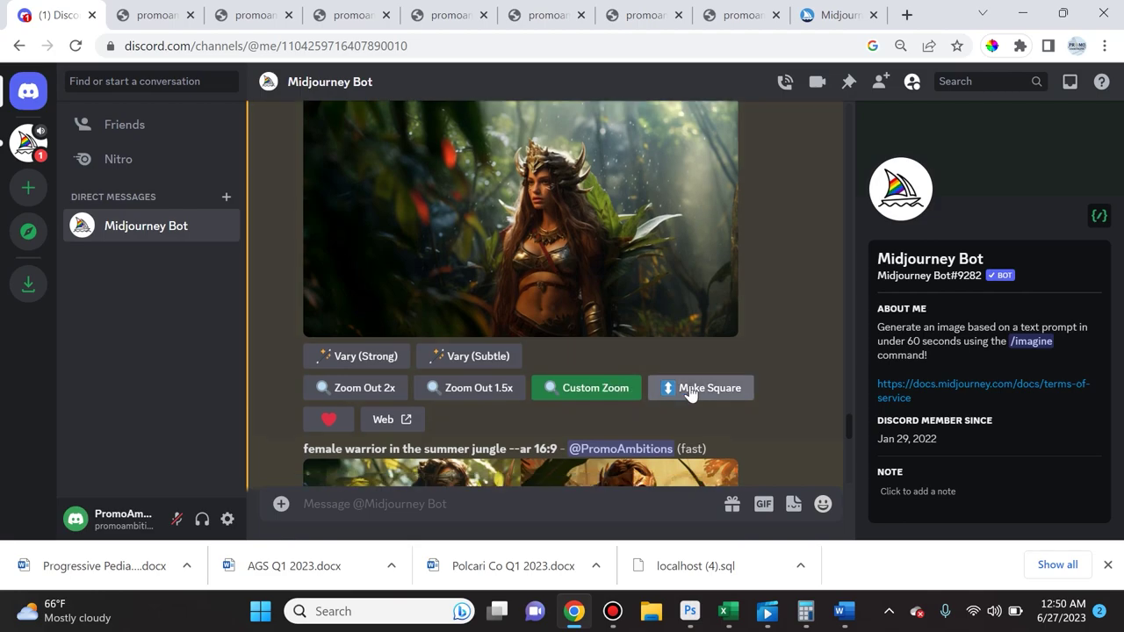
{"action": "scroll", "coordinate": [492, 290], "scroll_direction": "up", "scroll_amount": 1}
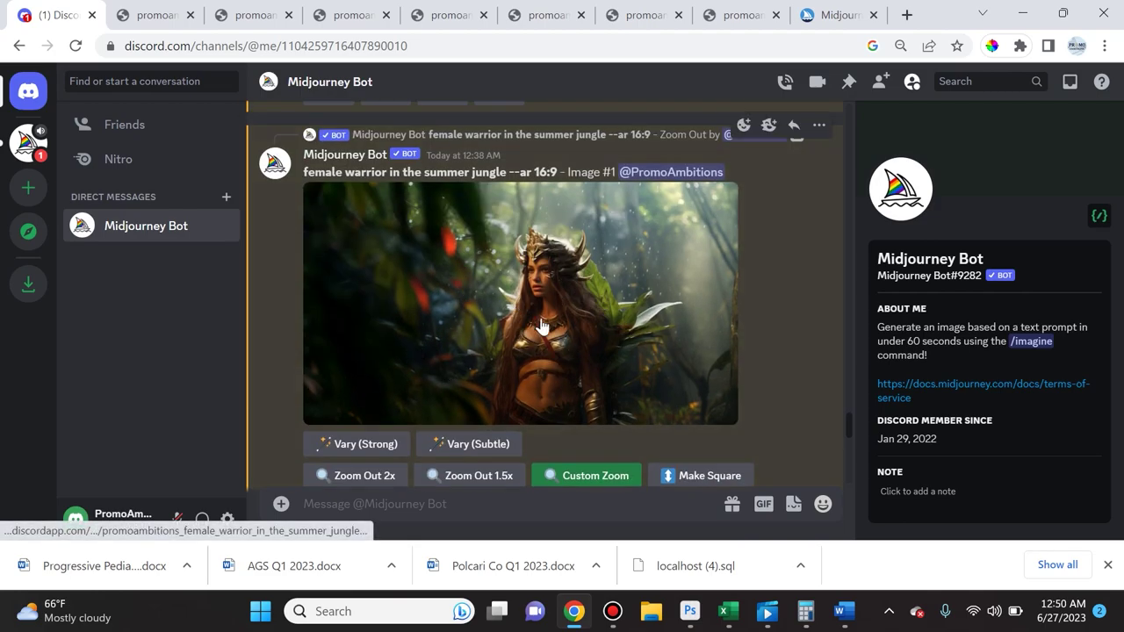
{"action": "scroll", "coordinate": [713, 439], "scroll_direction": "down", "scroll_amount": 1}
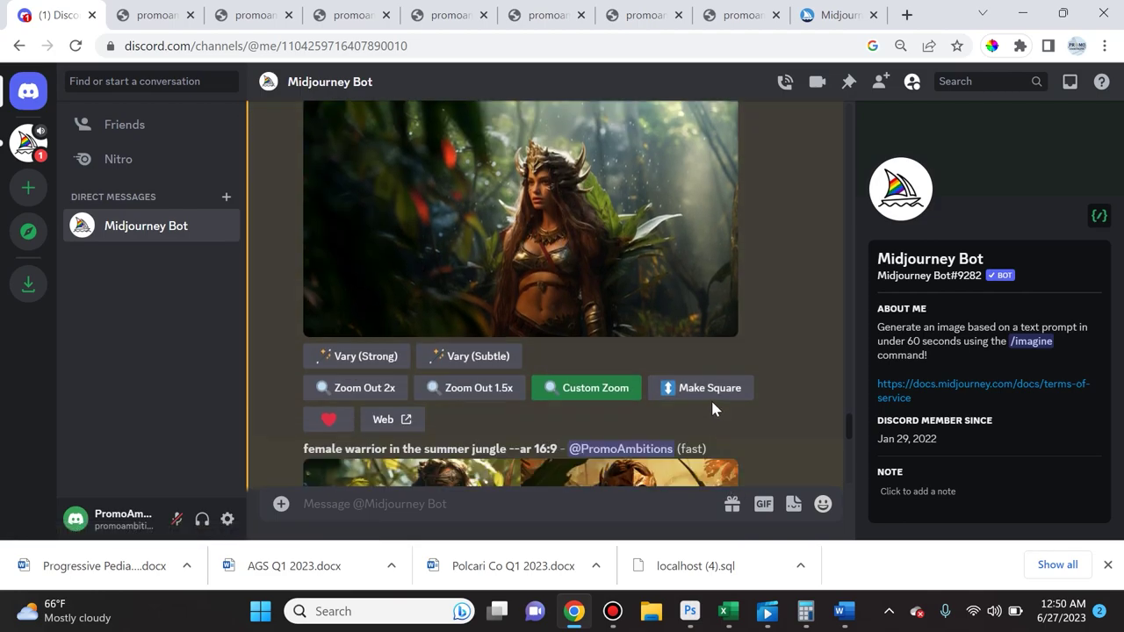
{"action": "left_click", "coordinate": [838, 11]}
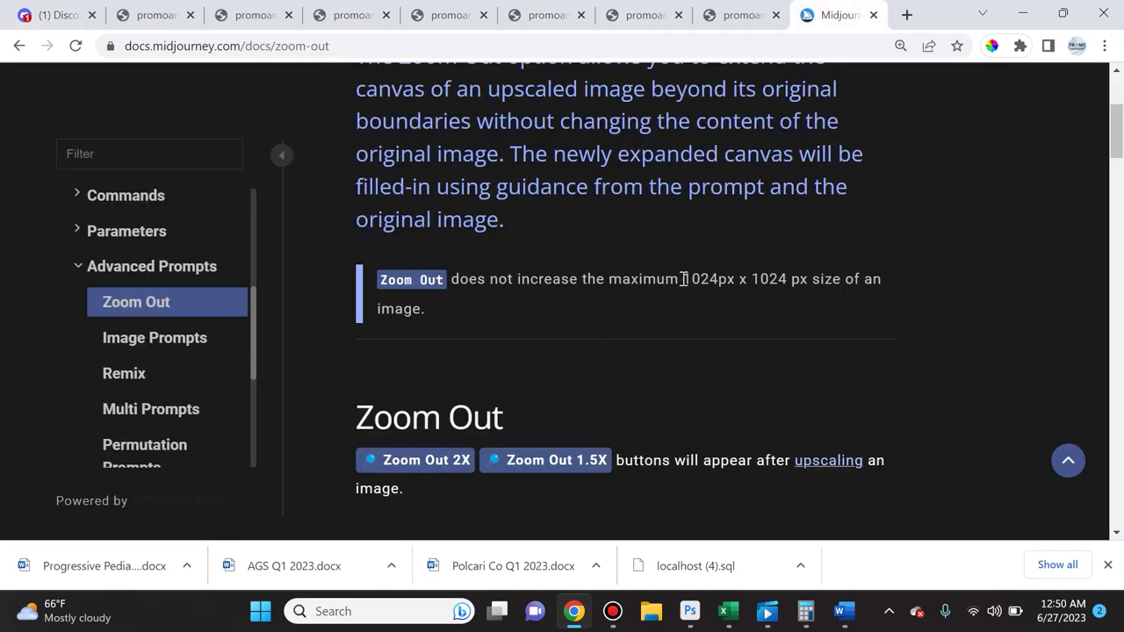
{"action": "left_click_drag", "start_coordinate": [684, 278], "coordinate": [809, 278]}
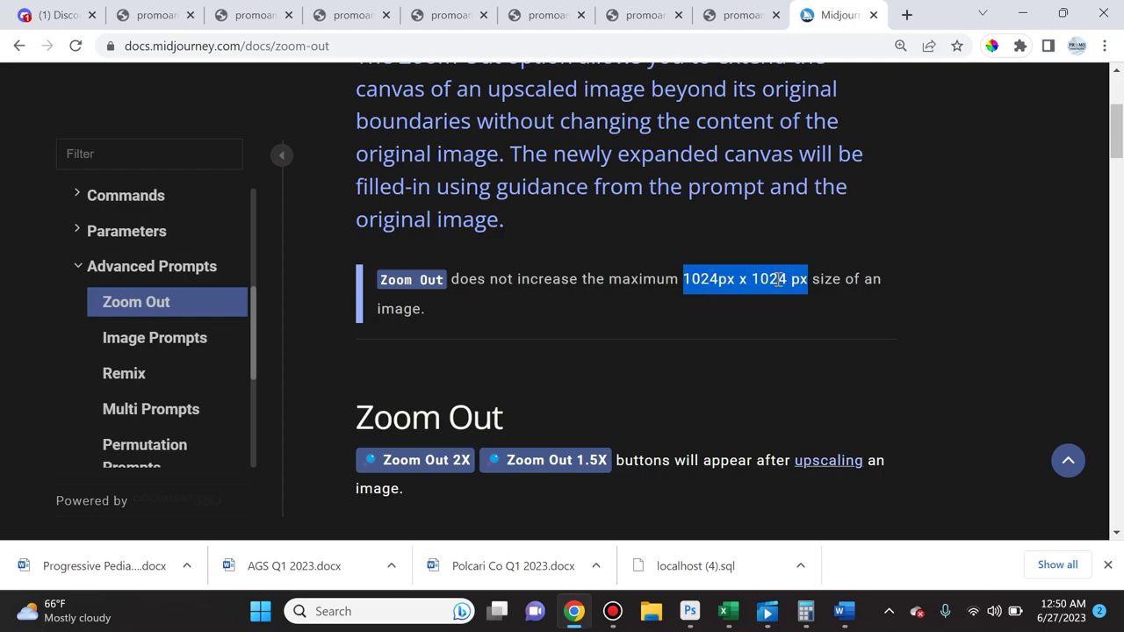
{"action": "left_click", "coordinate": [54, 15]}
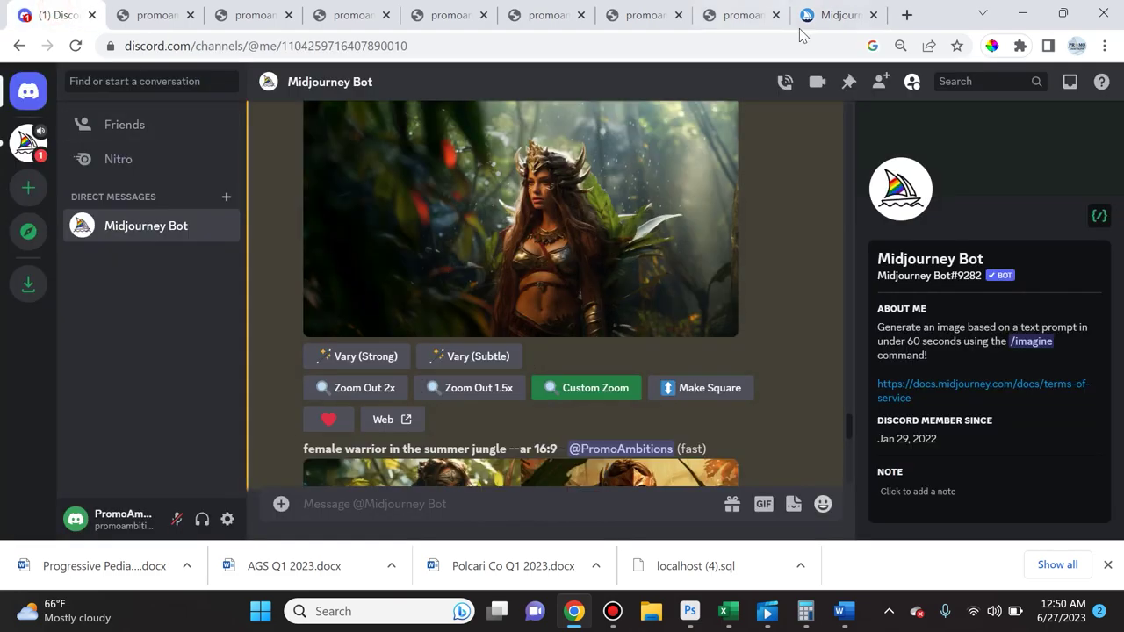
{"action": "left_click", "coordinate": [841, 16]}
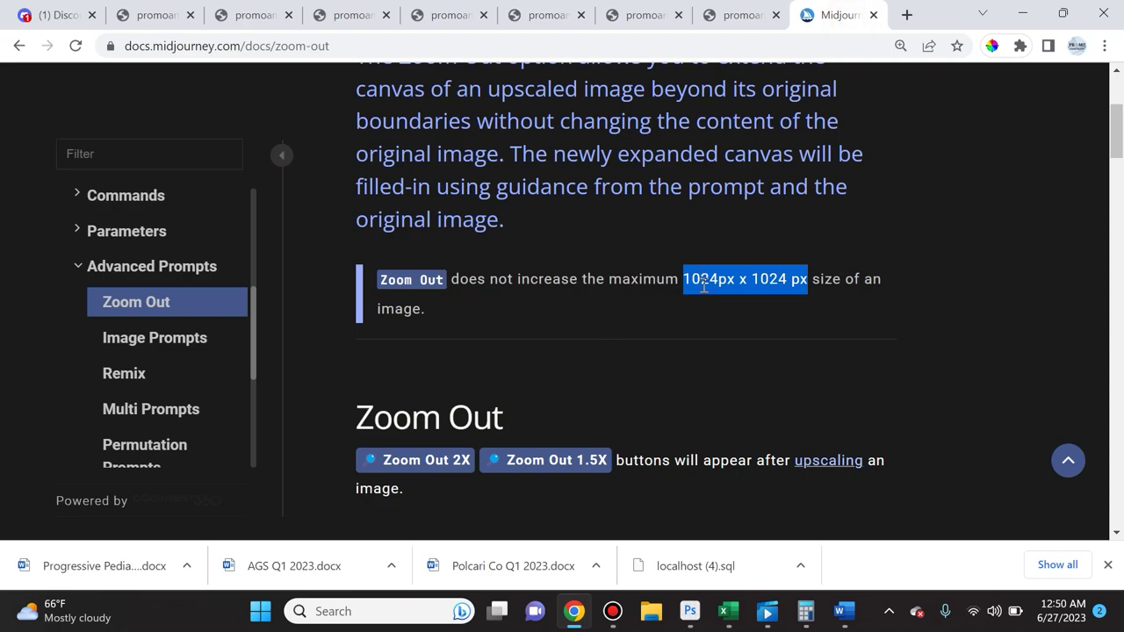
{"action": "left_click", "coordinate": [51, 14]}
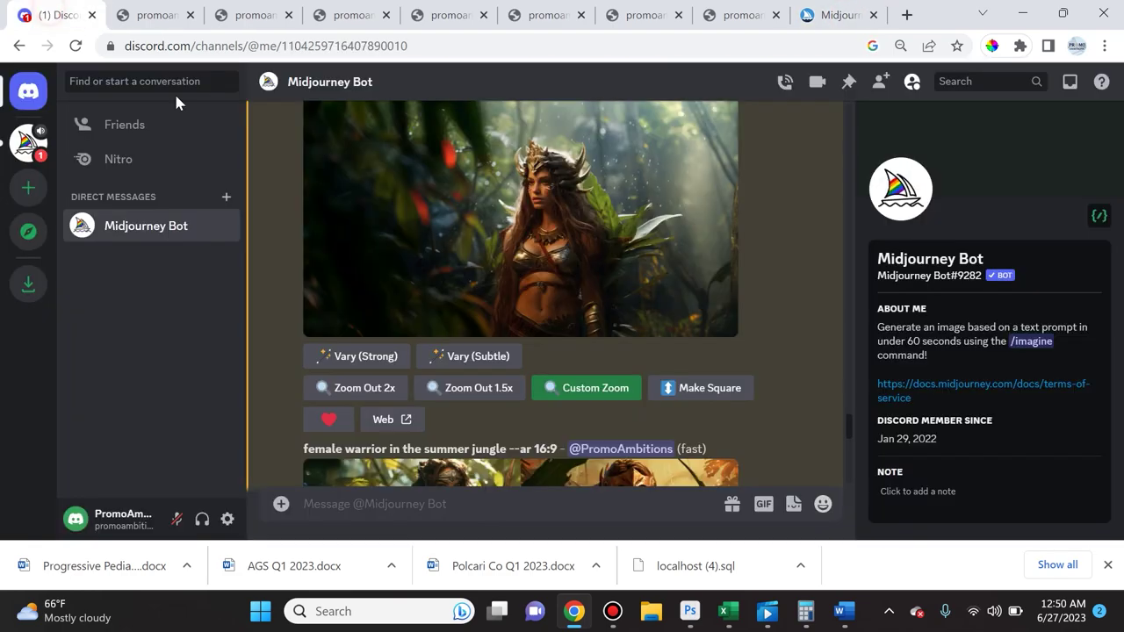
{"action": "left_click", "coordinate": [694, 395]}
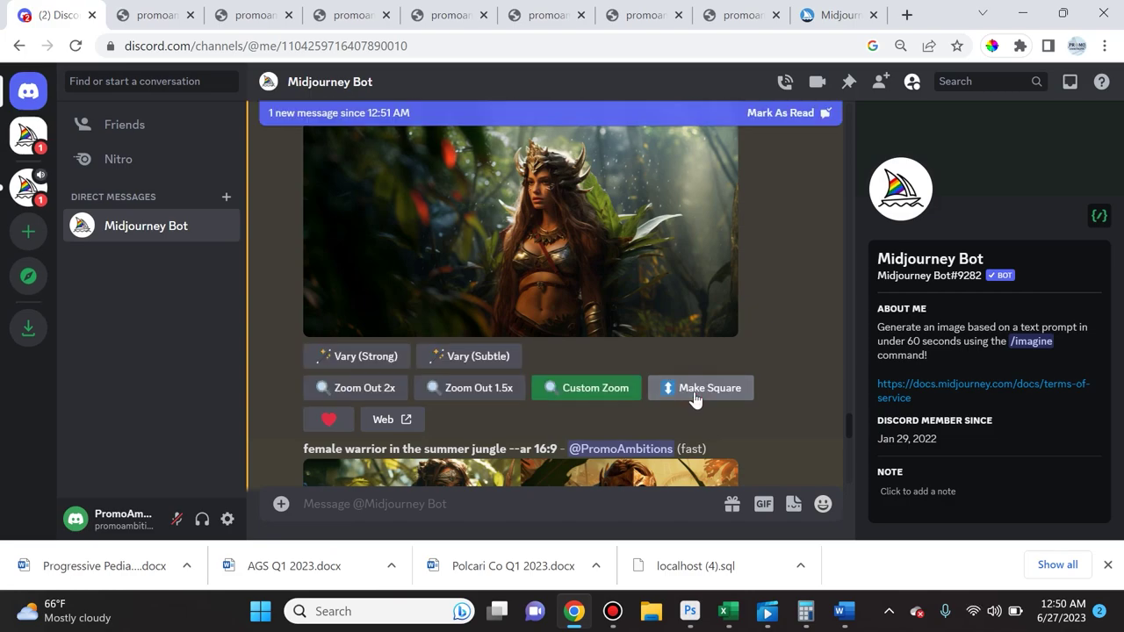
Step: Open the new four-image square jungle warrior grid full size in its own browser tab
{"action": "scroll", "coordinate": [615, 395], "scroll_direction": "down", "scroll_amount": 5}
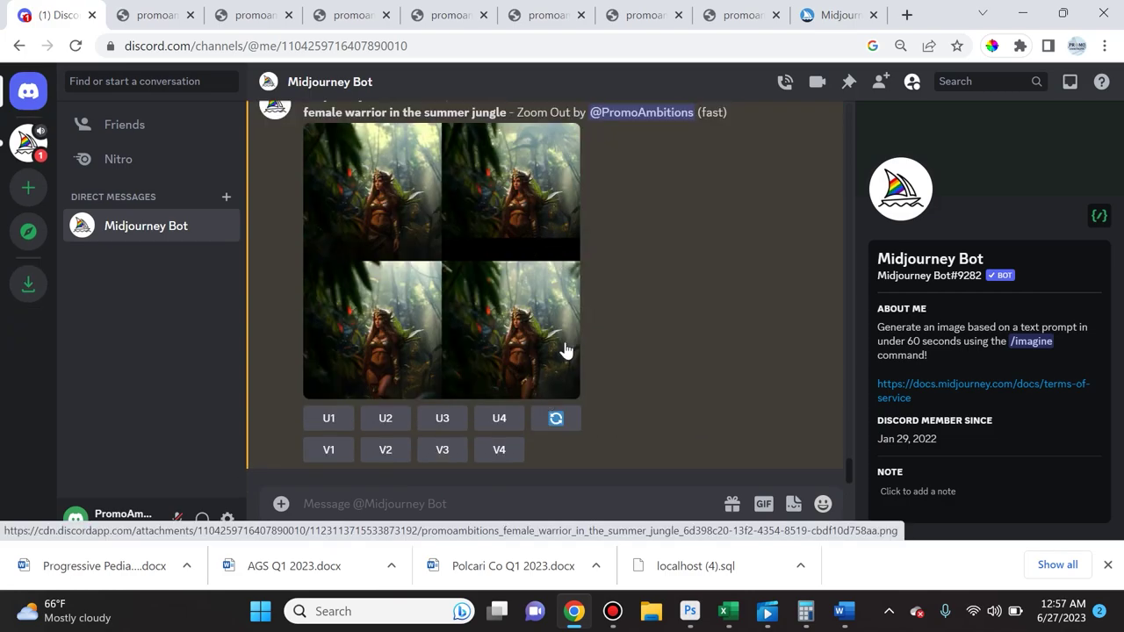
{"action": "left_click", "coordinate": [462, 319]}
{"action": "left_click", "coordinate": [436, 470]}
{"action": "left_click", "coordinate": [322, 486]}
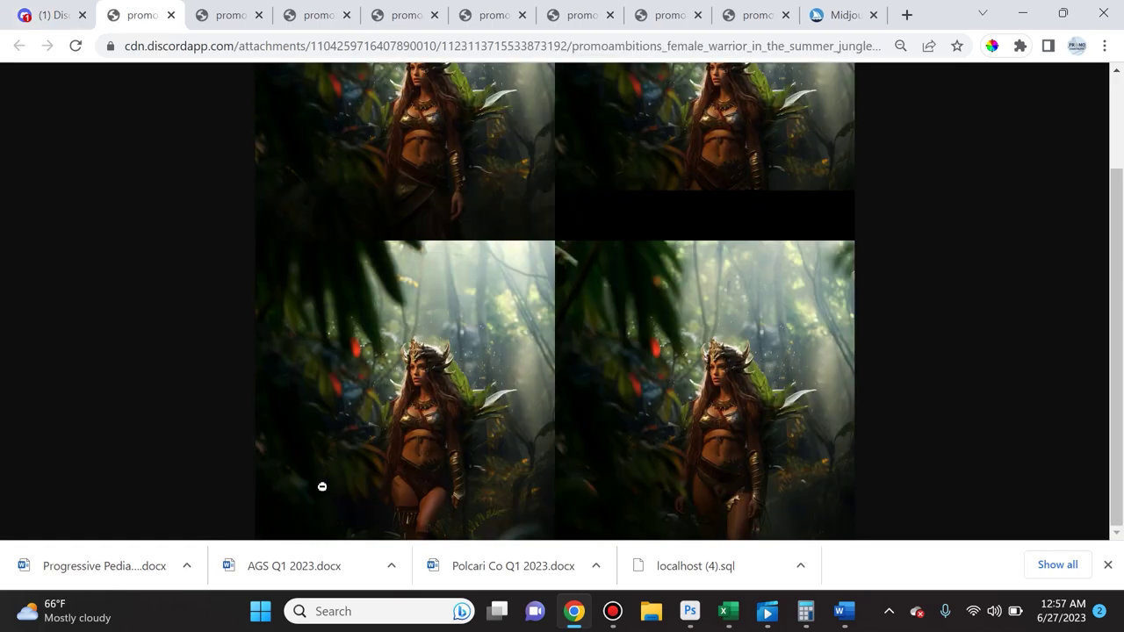
{"action": "scroll", "coordinate": [428, 353], "scroll_direction": "up", "scroll_amount": 2}
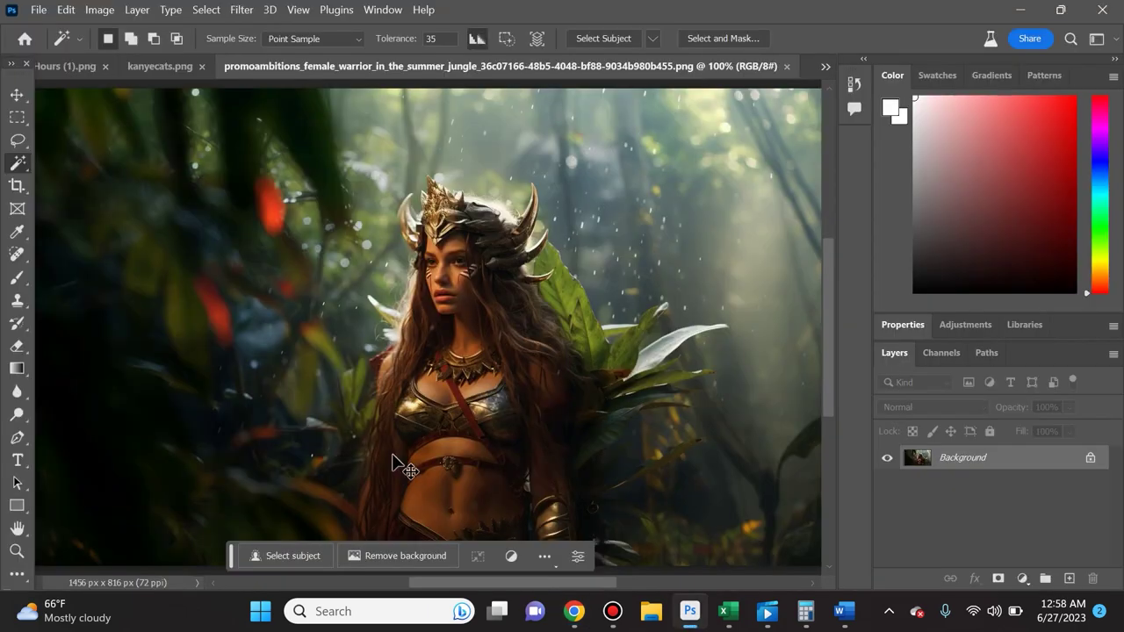
Step: Crop outward on all four sides to expand the warrior canvas to 2148 × 1612 px
{"action": "key", "text": "ctrl+minus"}
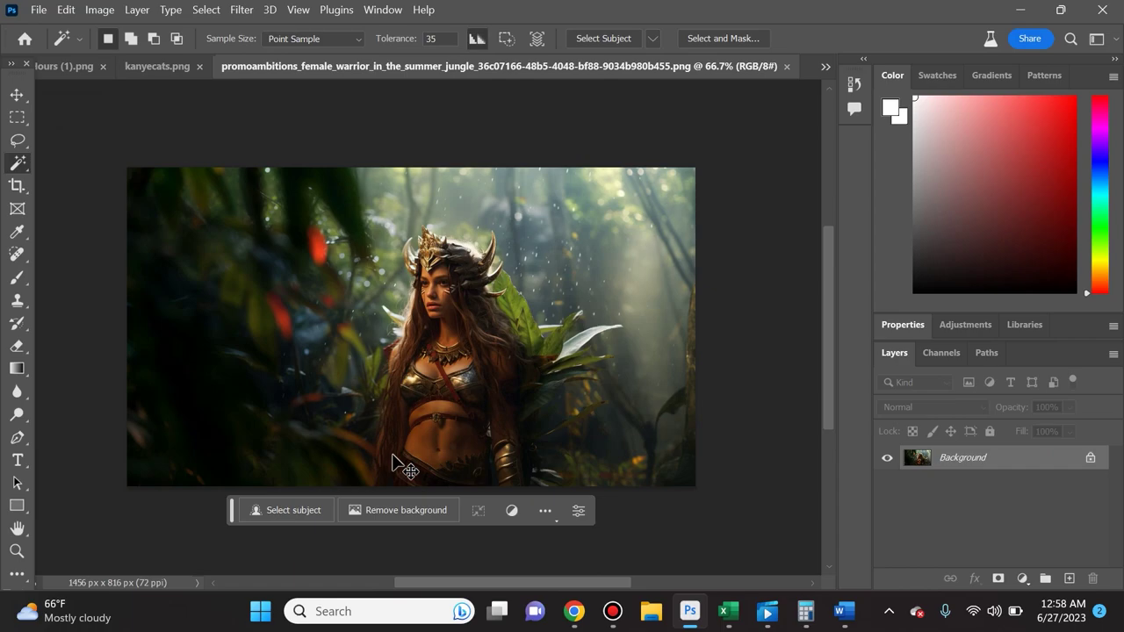
{"action": "key", "text": "ctrl+minus"}
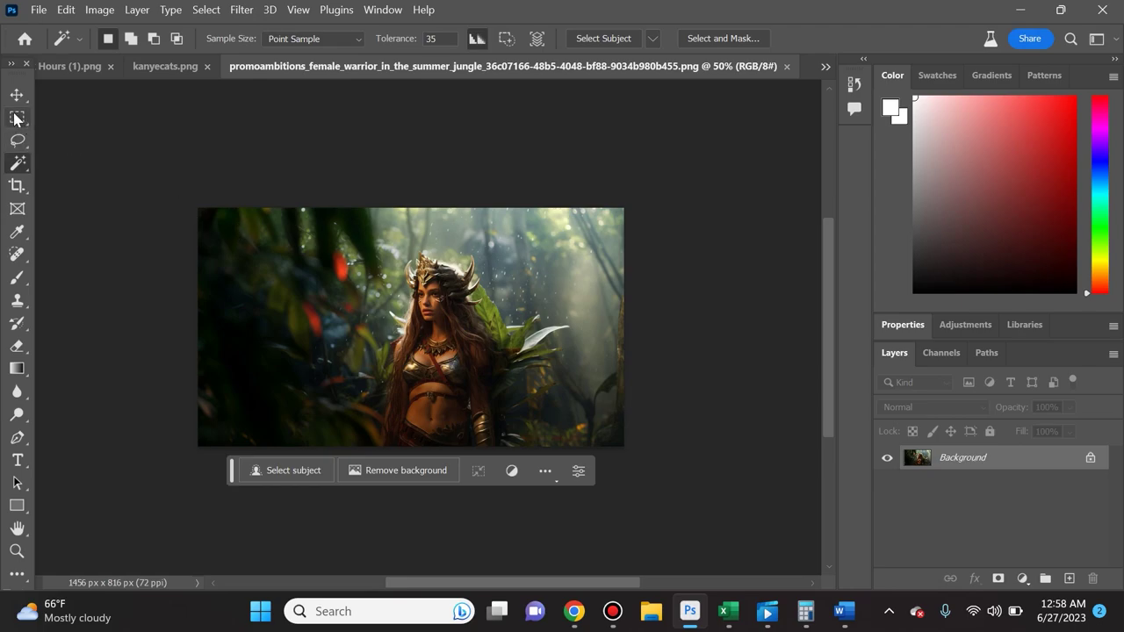
{"action": "key", "text": "c"}
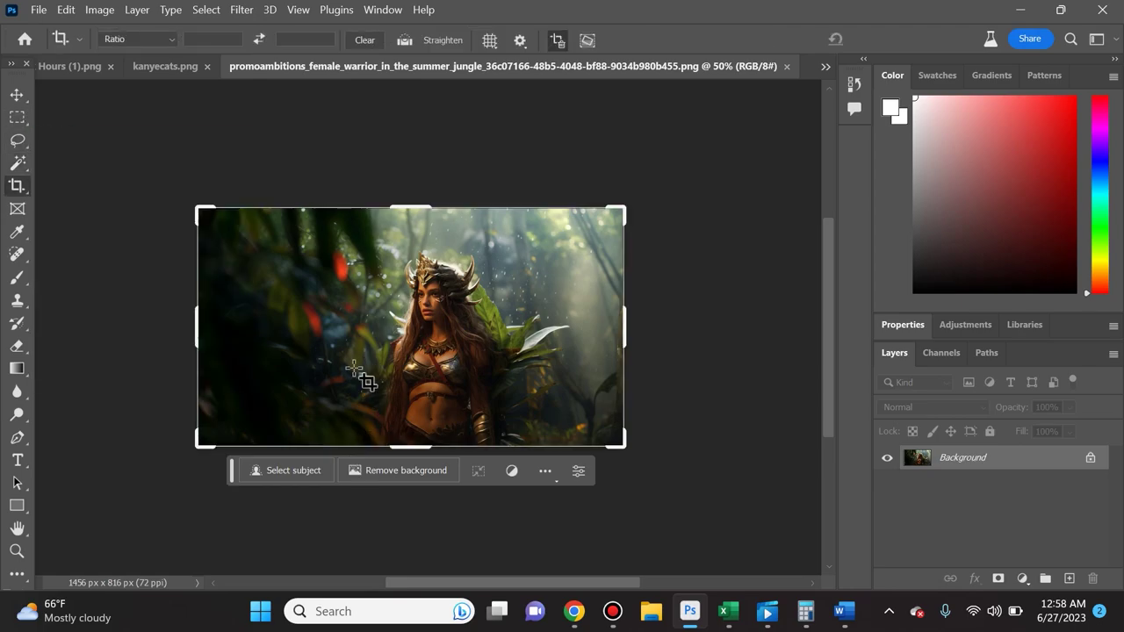
{"action": "left_click_drag", "start_coordinate": [416, 449], "coordinate": [418, 513]}
{"action": "left_click_drag", "start_coordinate": [193, 323], "coordinate": [173, 325]}
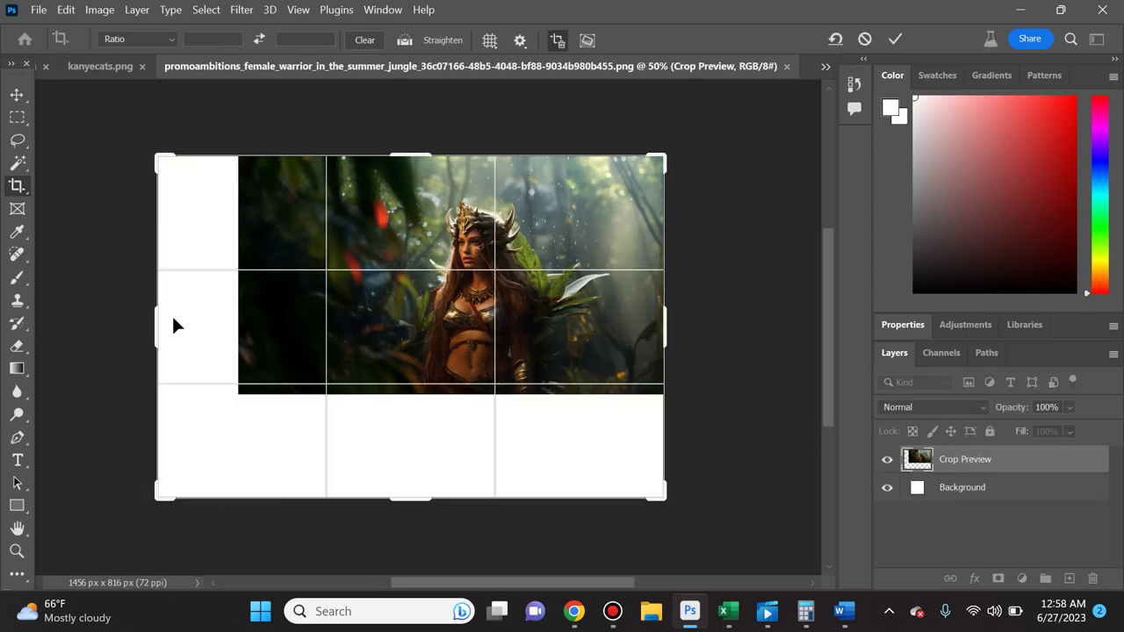
{"action": "left_click_drag", "start_coordinate": [412, 144], "coordinate": [407, 97]}
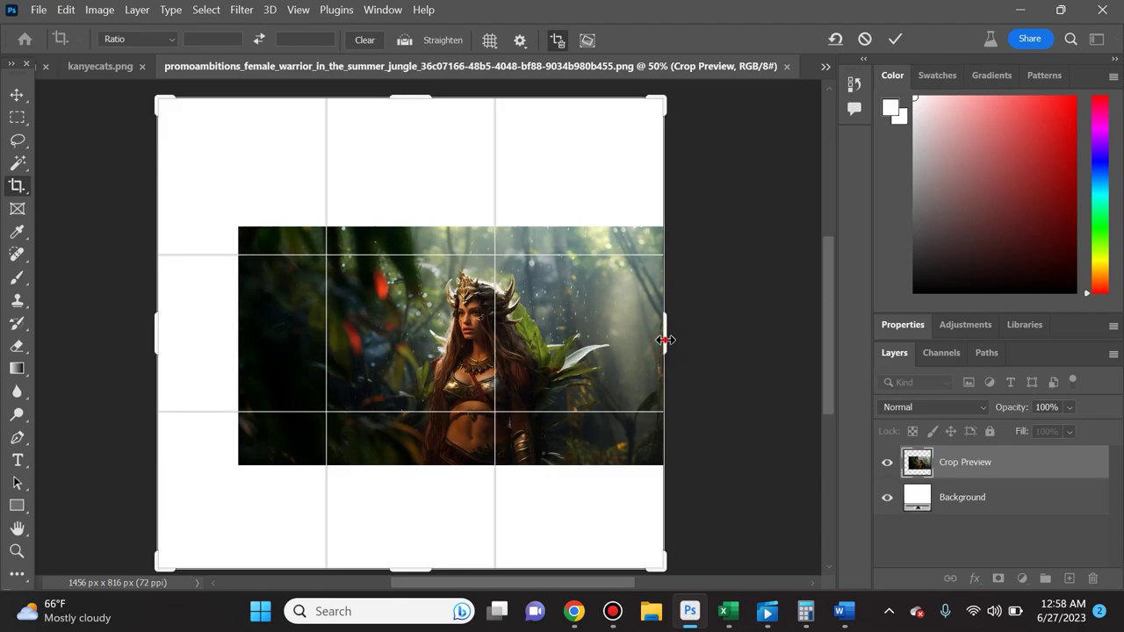
{"action": "left_click_drag", "start_coordinate": [665, 340], "coordinate": [725, 342]}
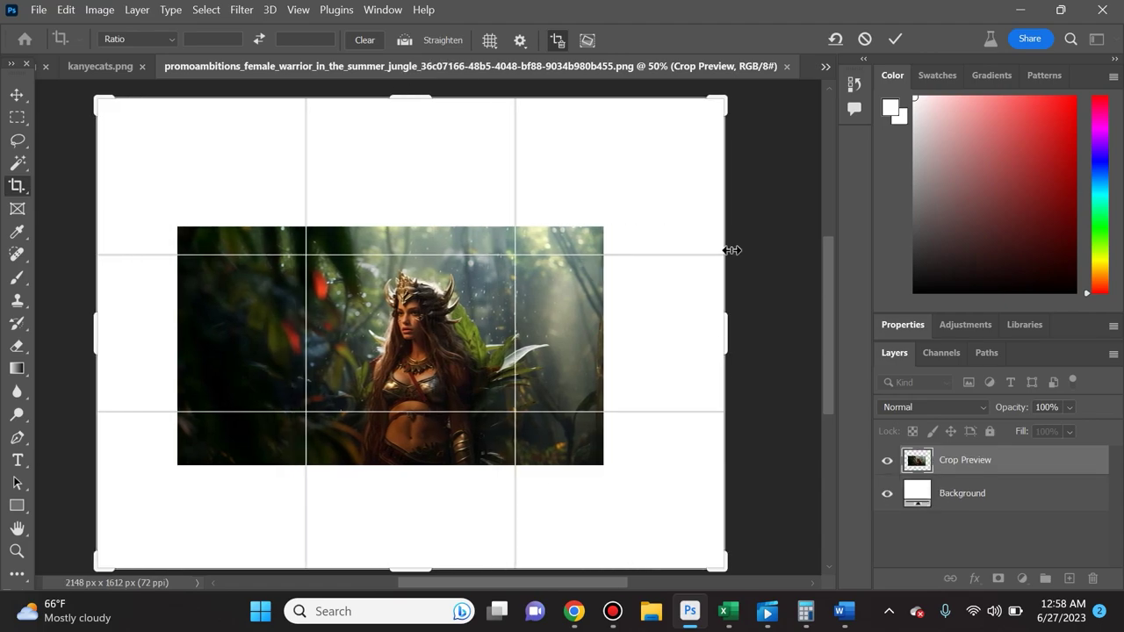
{"action": "left_click", "coordinate": [894, 39]}
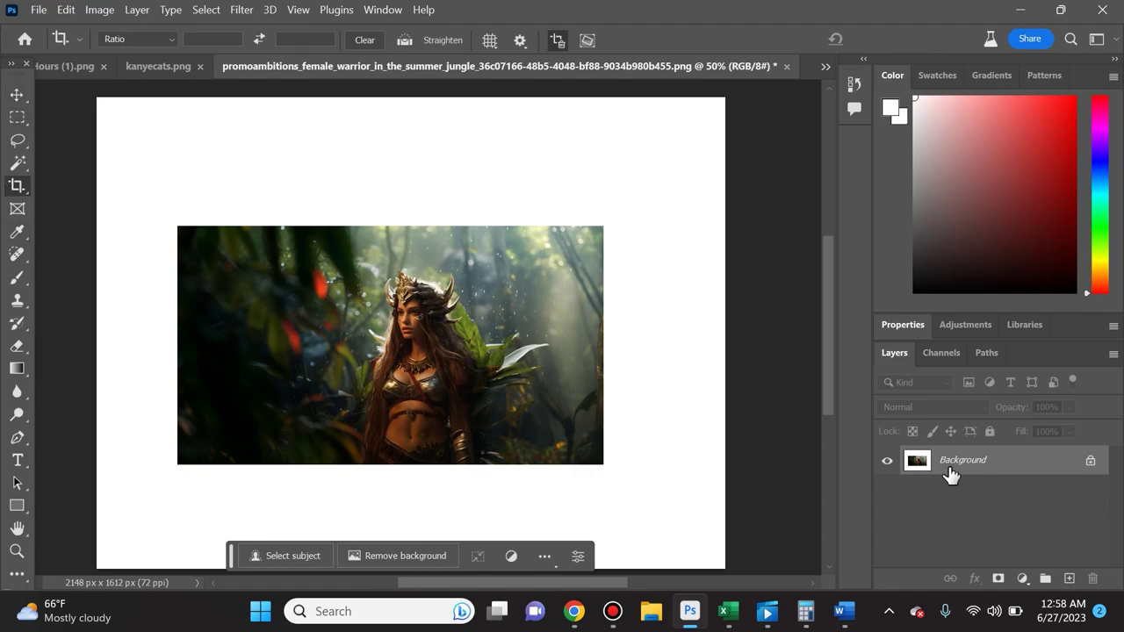
{"action": "left_click", "coordinate": [15, 118]}
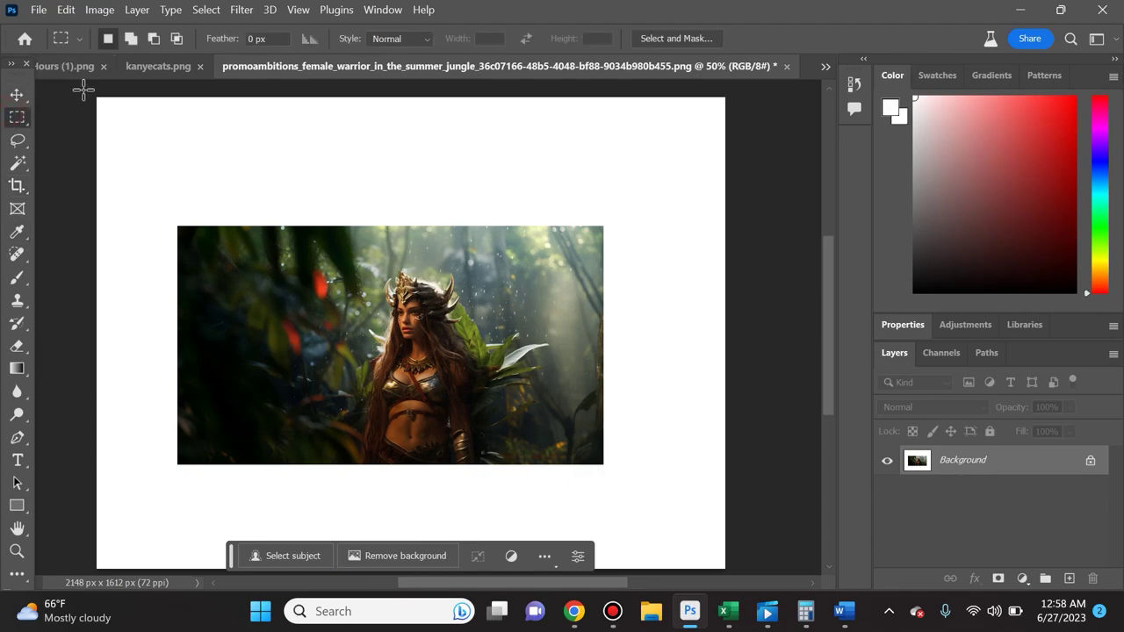
Step: Select the white border around the image and Generative Fill it with an empty prompt
{"action": "left_click_drag", "start_coordinate": [96, 97], "coordinate": [742, 221]}
{"action": "key", "text": "ctrl+shift+i"}
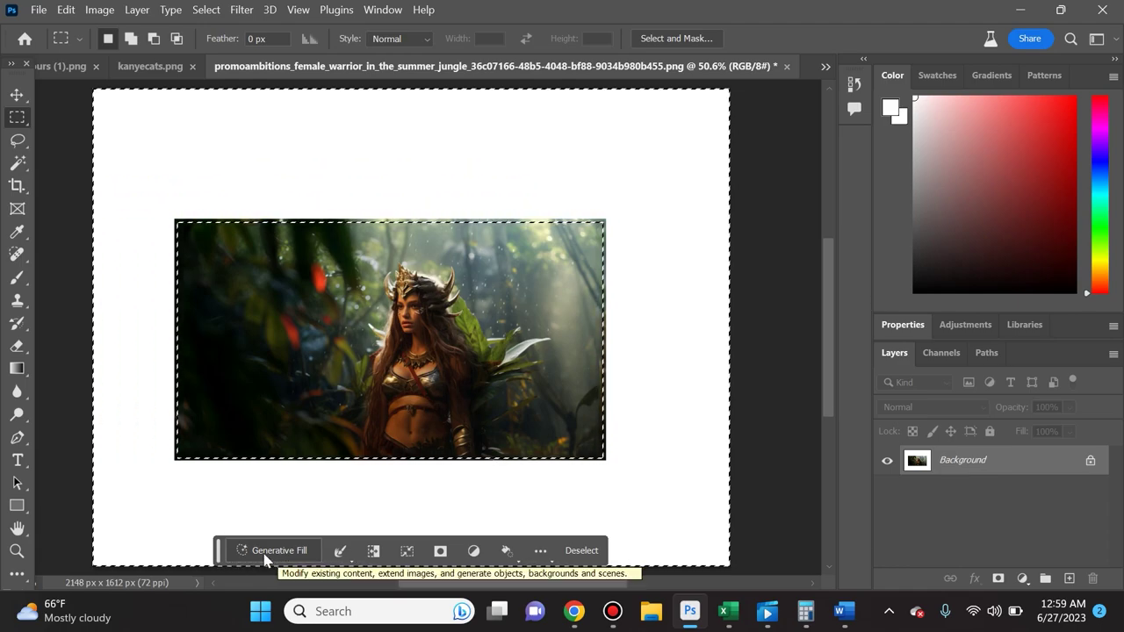
{"action": "left_click", "coordinate": [265, 558]}
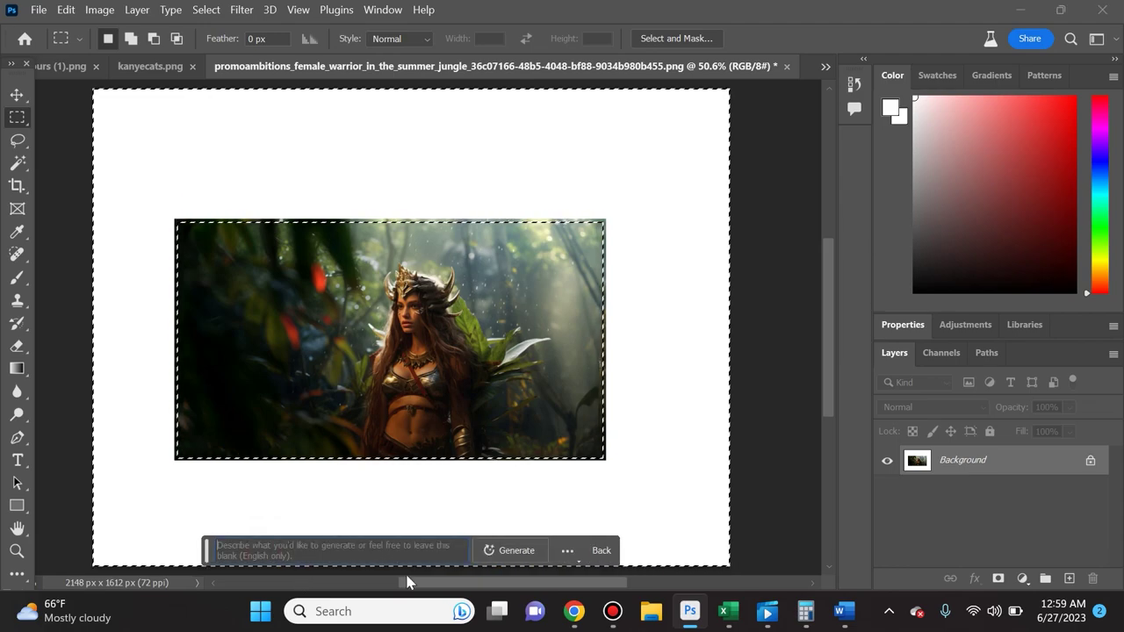
{"action": "left_click", "coordinate": [513, 550]}
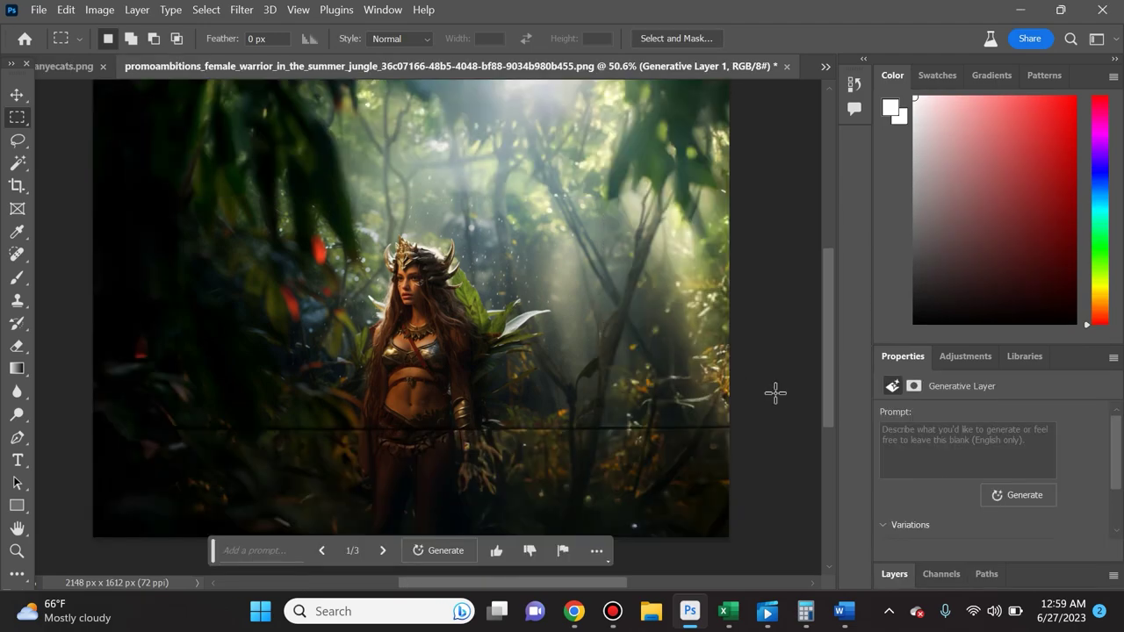
{"action": "scroll", "coordinate": [694, 301], "scroll_direction": "down", "scroll_amount": 1}
Step: Undo the generated jungle fill and bring the Chrome window forward
{"action": "key", "text": "ctrl+z"}
{"action": "mouse_move", "coordinate": [574, 611]}
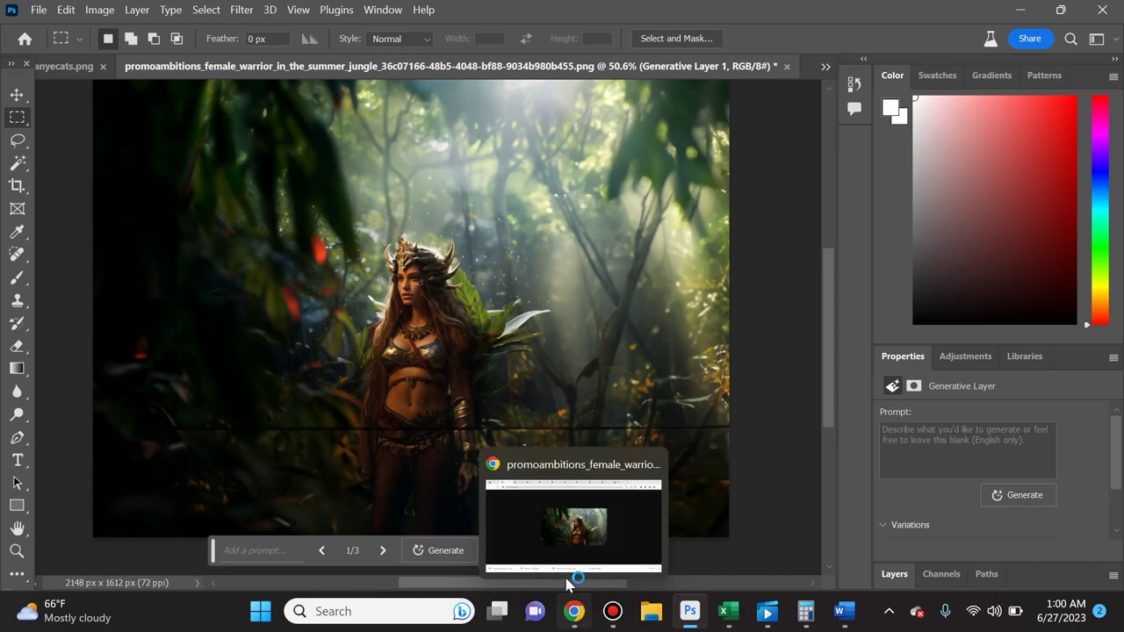
{"action": "left_click", "coordinate": [565, 531]}
{"action": "left_click", "coordinate": [41, 15]}
{"action": "left_click", "coordinate": [196, 155]}
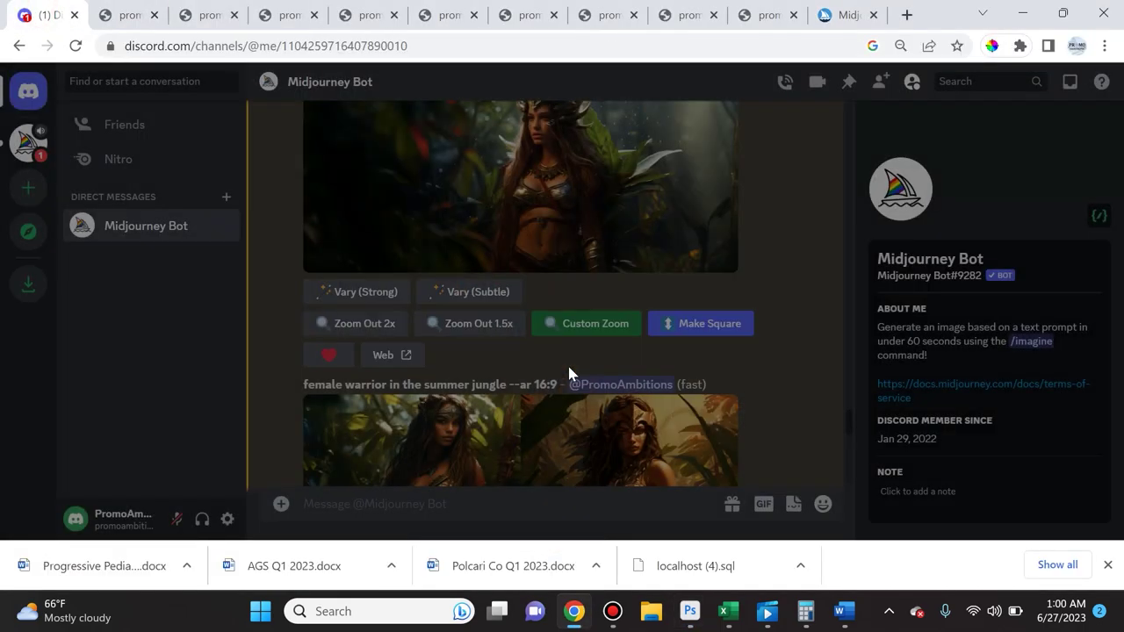
{"action": "left_click", "coordinate": [700, 397]}
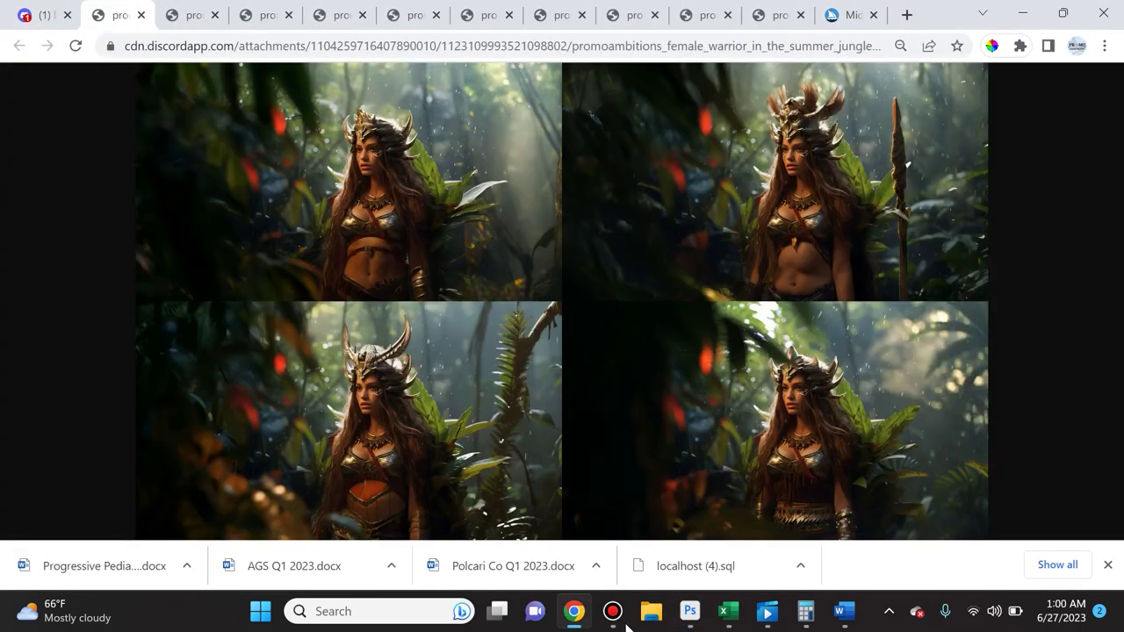
{"action": "left_click", "coordinate": [690, 615]}
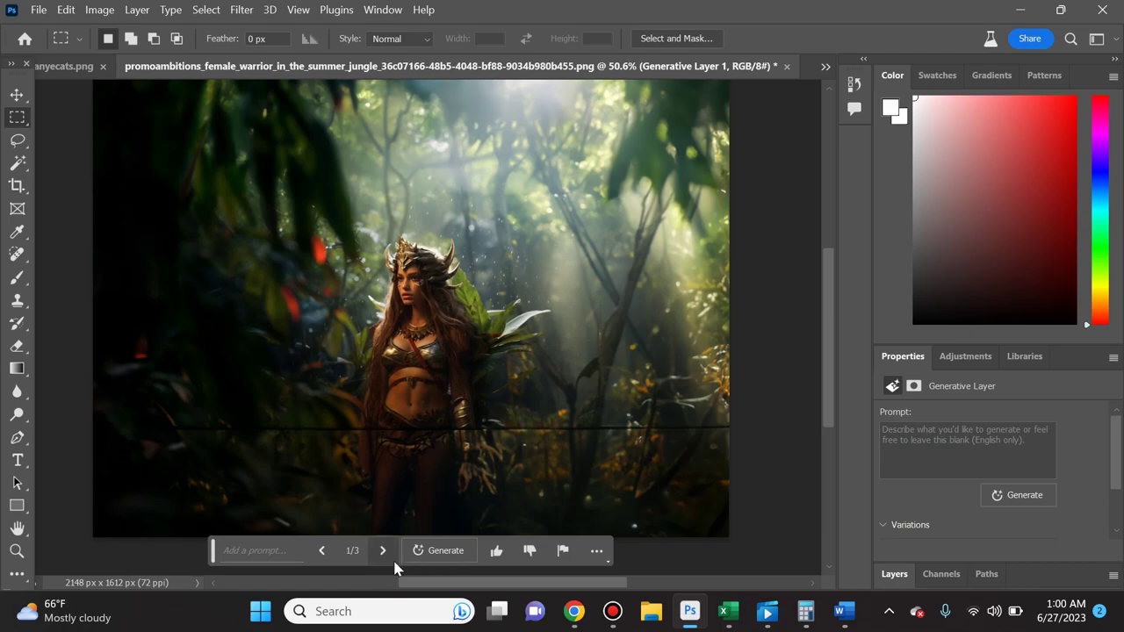
{"action": "left_click", "coordinate": [572, 613]}
Step: Scroll the Midjourney Bot chat to the upscaled 16:9 Image #1 of the female jungle warrior
{"action": "left_click", "coordinate": [12, 17]}
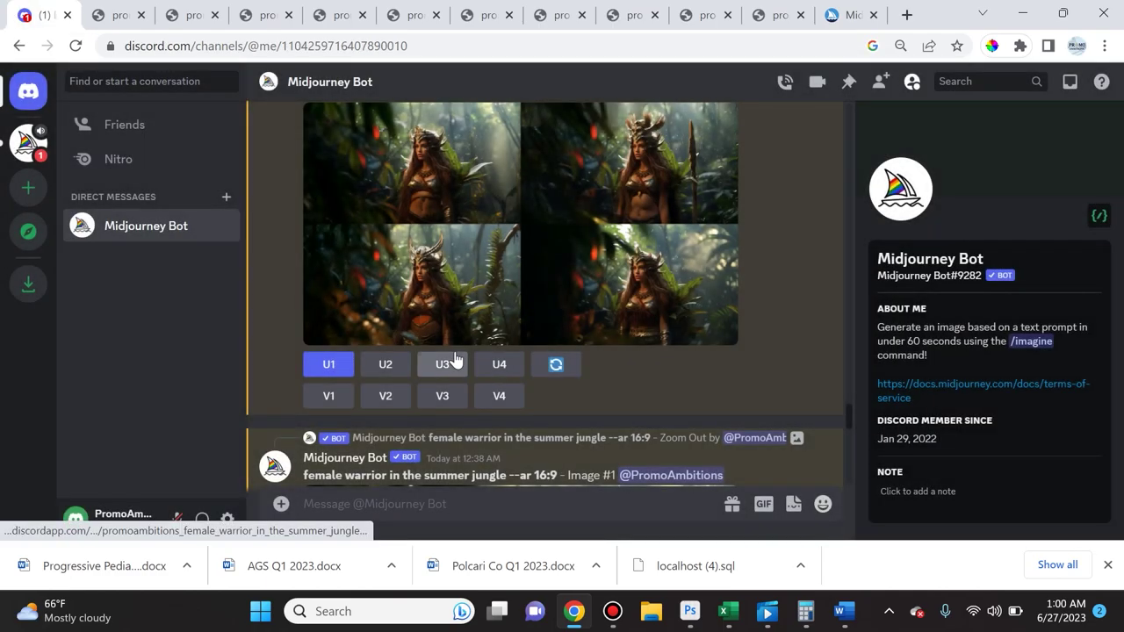
{"action": "scroll", "coordinate": [503, 386], "scroll_direction": "down", "scroll_amount": 4}
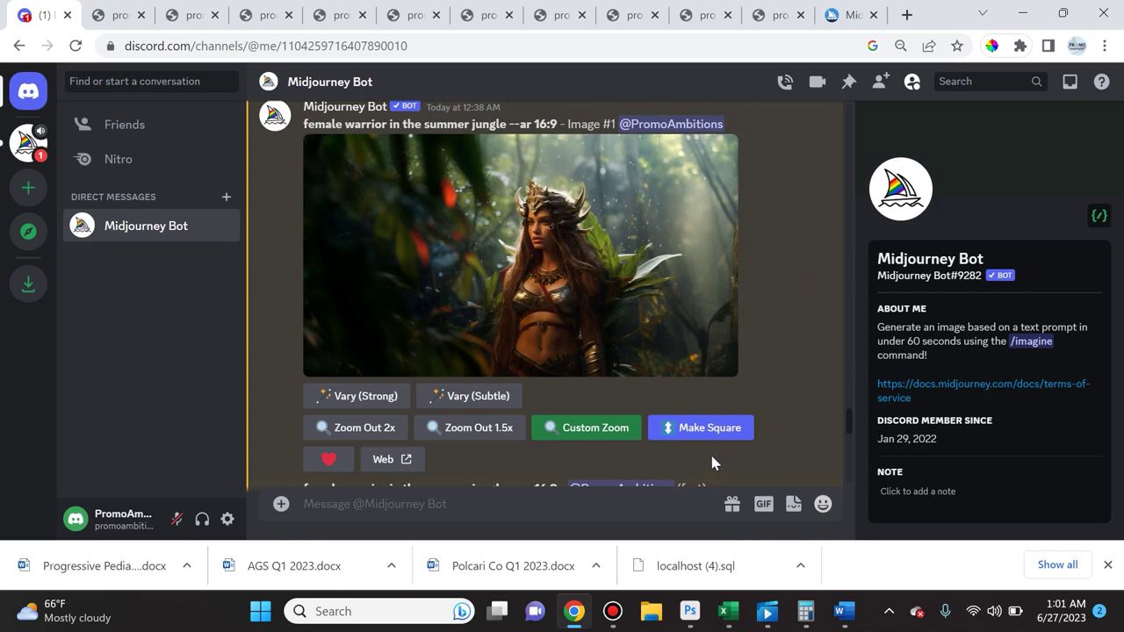
{"action": "scroll", "coordinate": [784, 316], "scroll_direction": "down", "scroll_amount": 2}
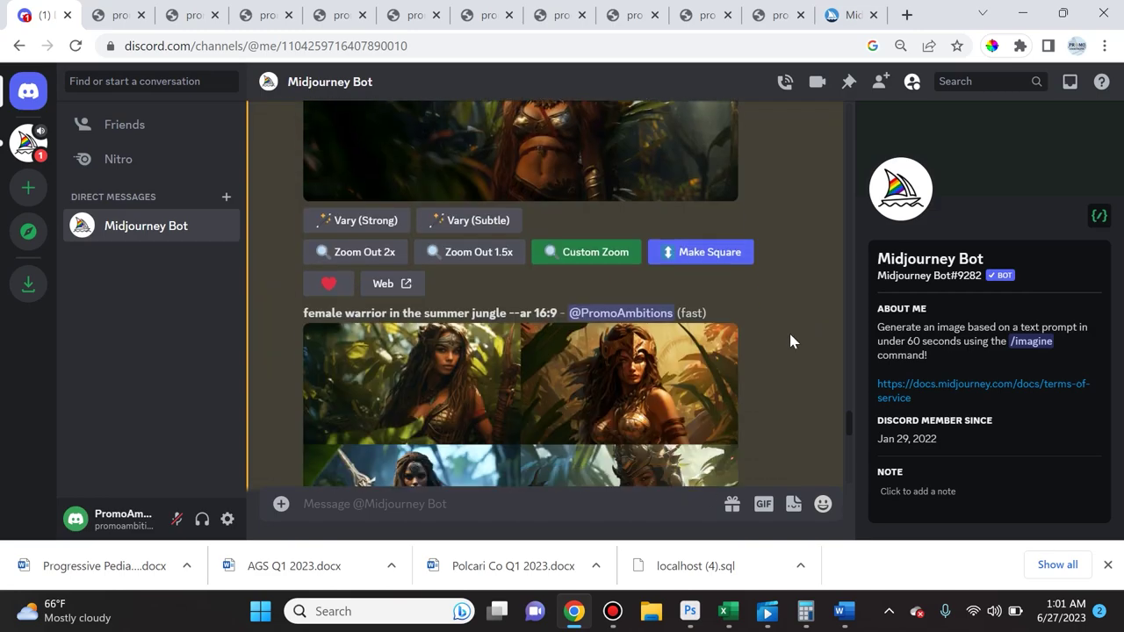
{"action": "scroll", "coordinate": [790, 332], "scroll_direction": "down", "scroll_amount": 5}
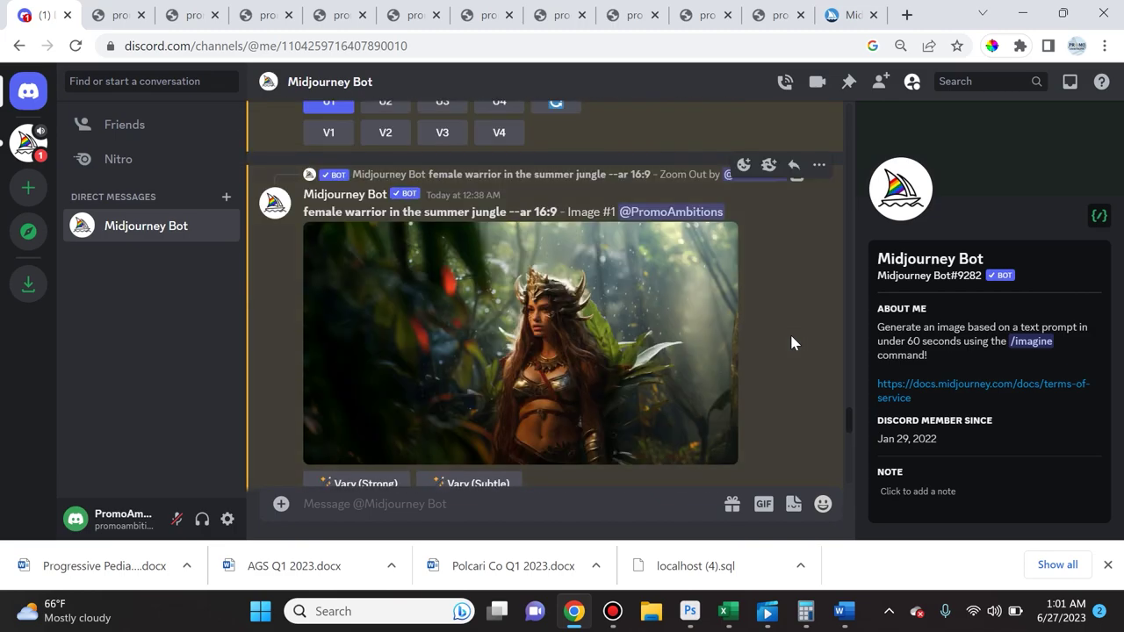
{"action": "scroll", "coordinate": [791, 337], "scroll_direction": "down", "scroll_amount": 1}
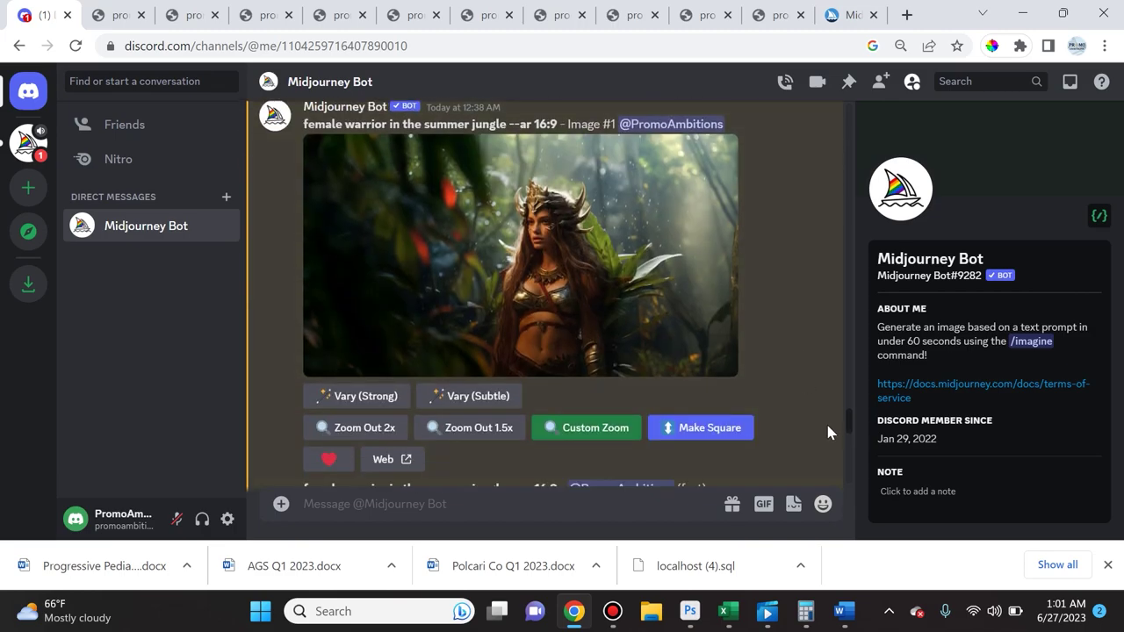